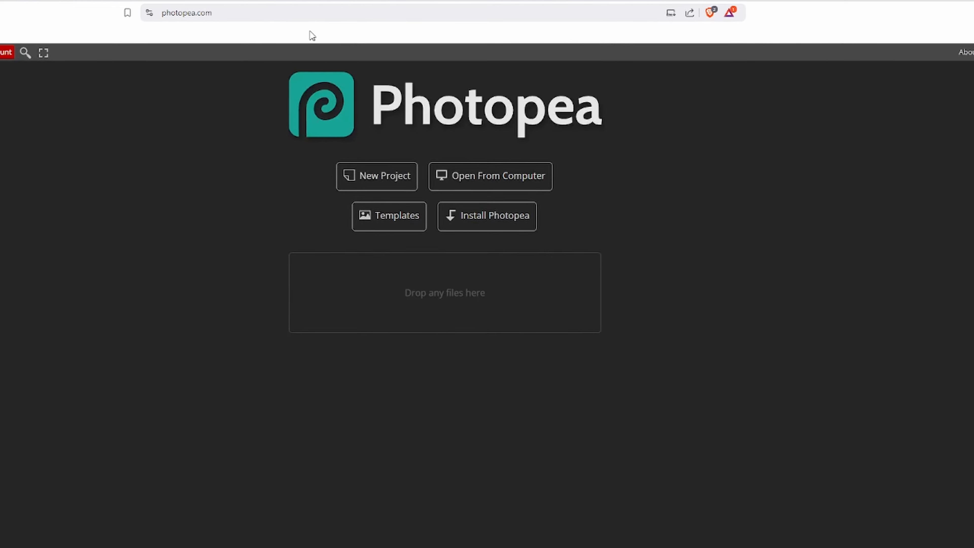
# Create a 1080 × 1080 px project with a white background and draw a large black circle covering most of the canvas
pyautogui.click(2, 64)
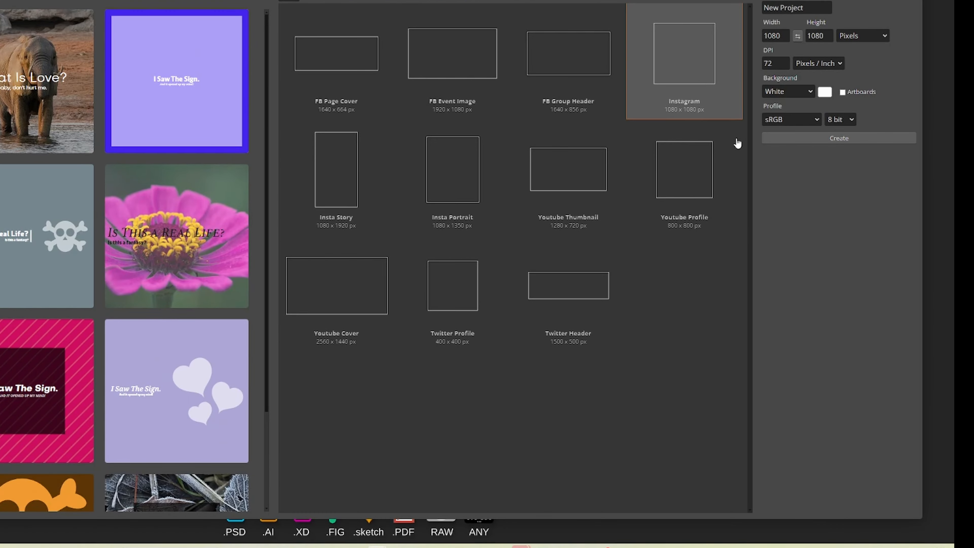
pyautogui.click(794, 139)
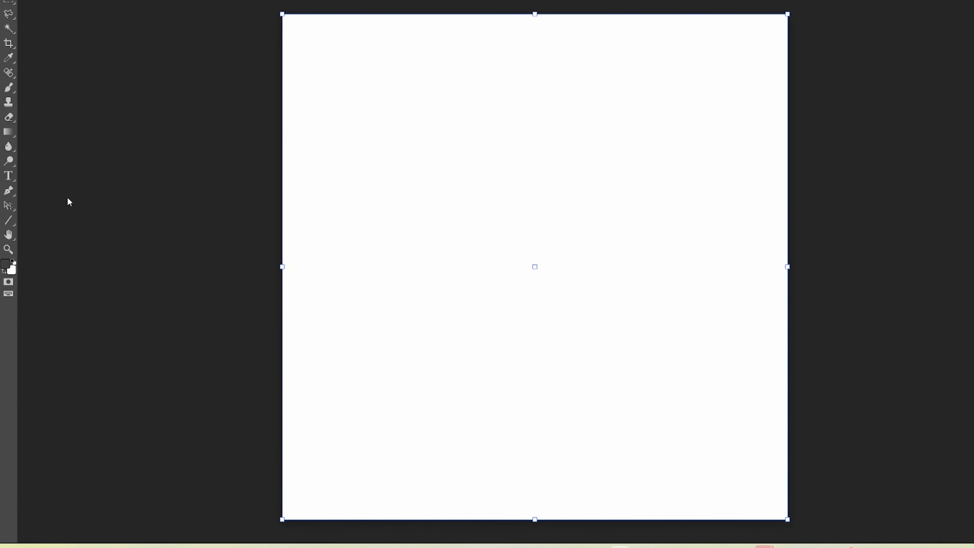
pyautogui.rightClick(8, 220)
pyautogui.click(51, 234)
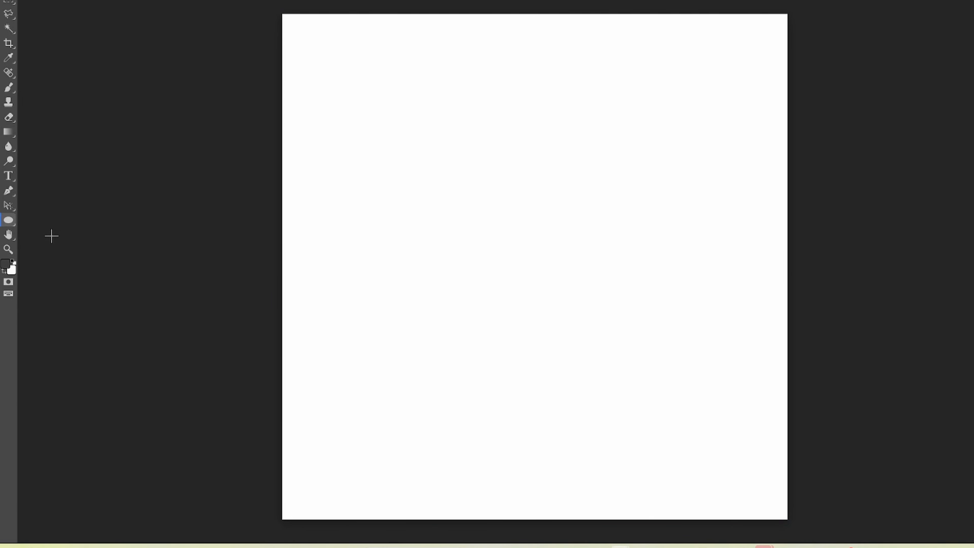
pyautogui.moveTo(517, 246); pyautogui.dragTo(730, 447)
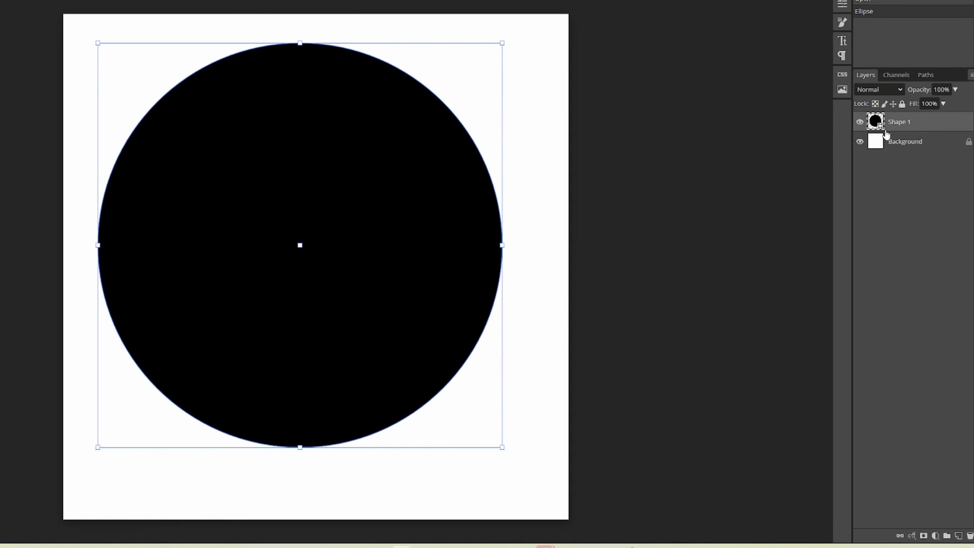
# Add a Gradient Overlay layer style to the circle and set its gradient style to Angle
pyautogui.doubleClick(940, 123)
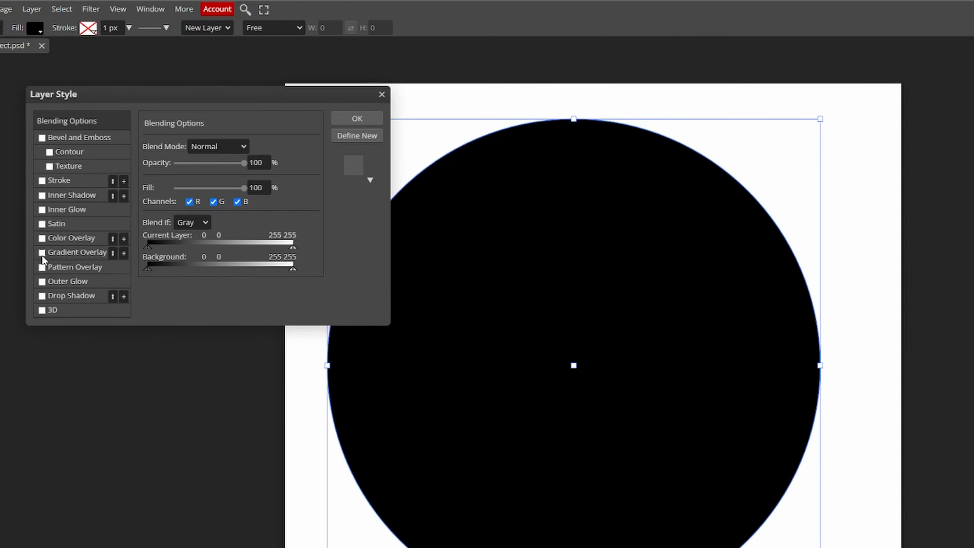
pyautogui.click(42, 252)
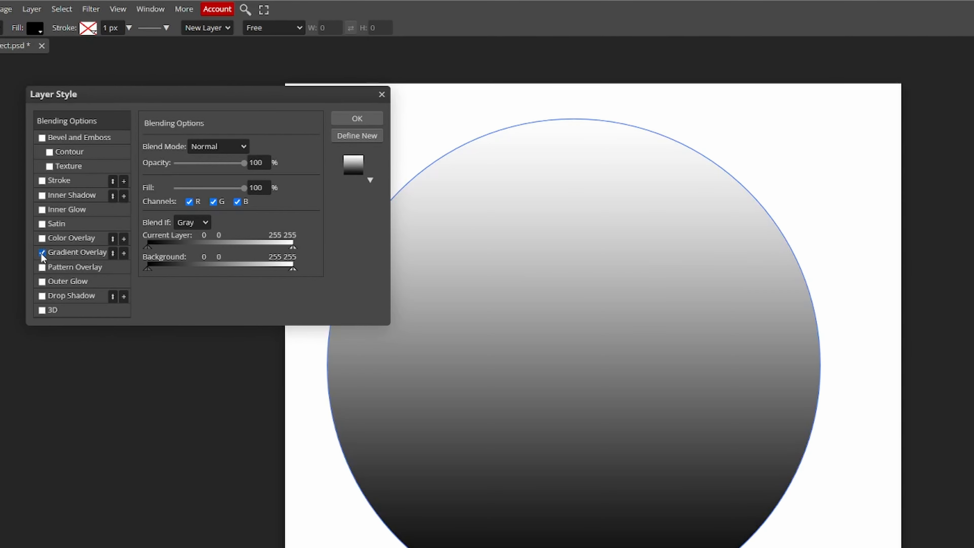
pyautogui.click(62, 252)
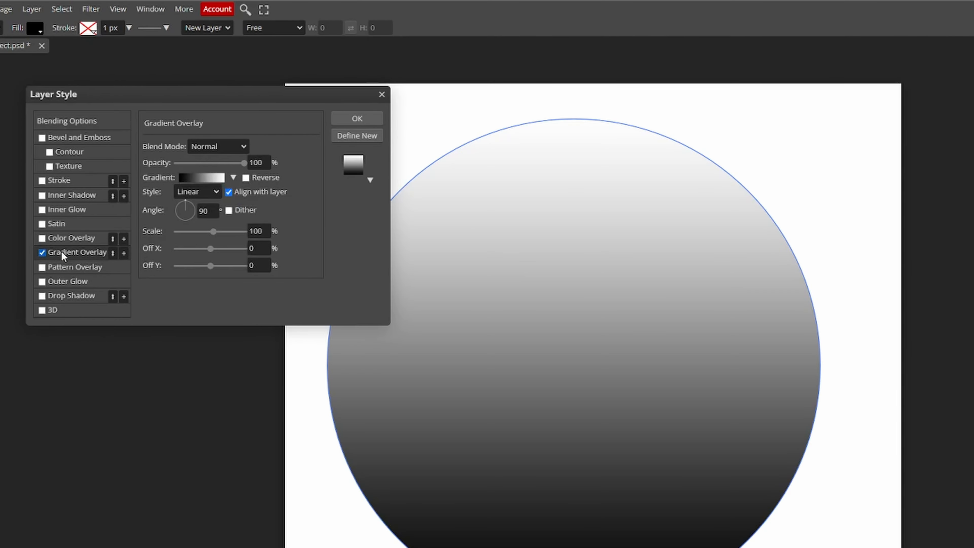
pyautogui.click(200, 192)
pyautogui.click(203, 236)
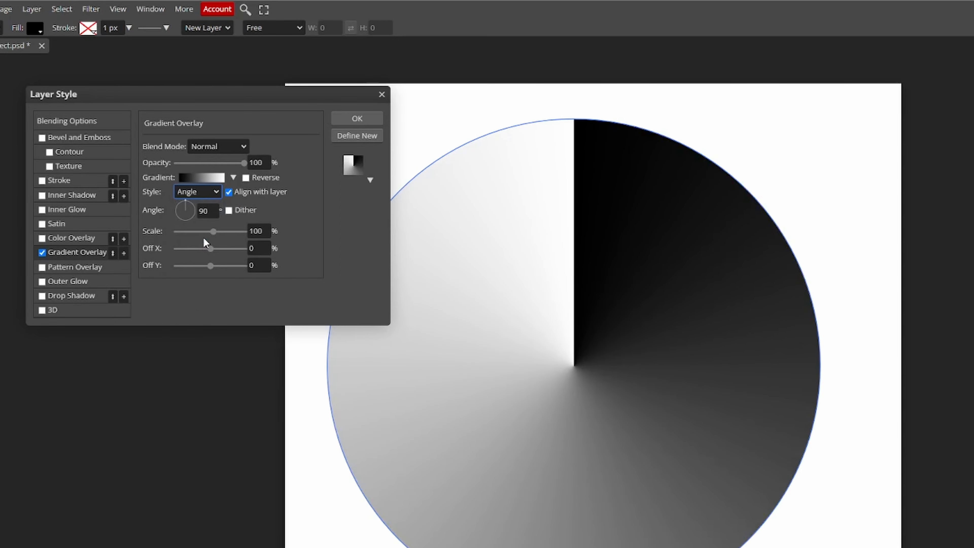
# Edit the overlay's gradient and set its first color stop, at 0%, to pure red (ff0000)
pyautogui.click(192, 176)
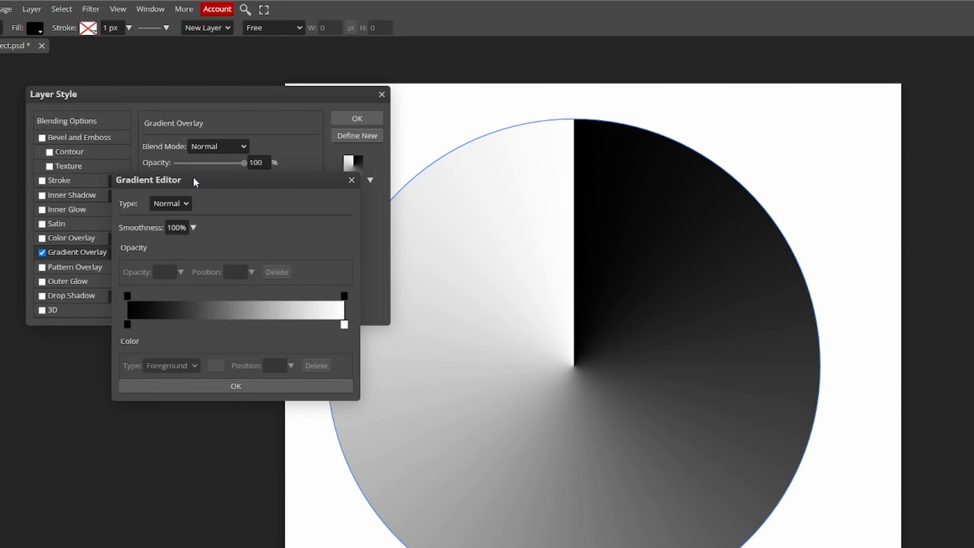
pyautogui.click(128, 296)
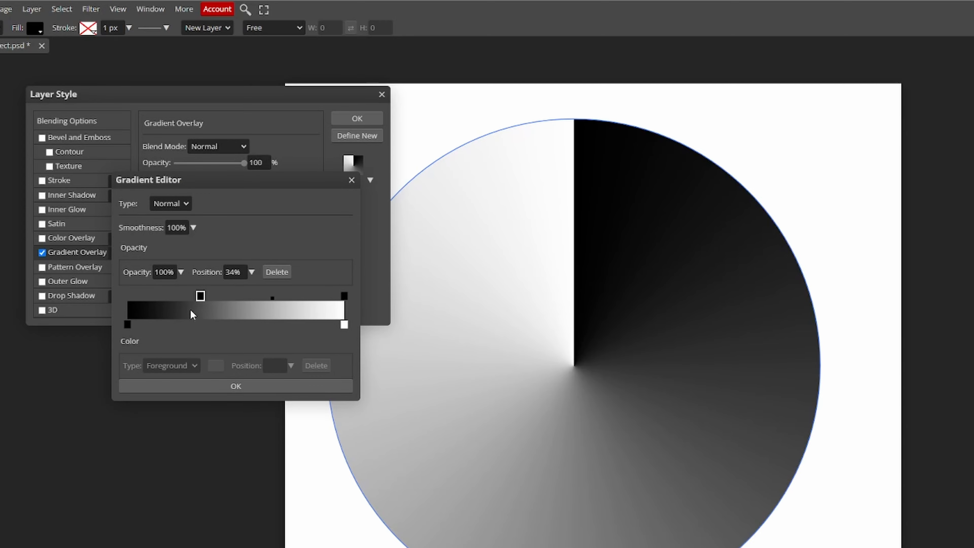
pyautogui.moveTo(138, 271); pyautogui.dragTo(331, 277)
pyautogui.click(128, 325)
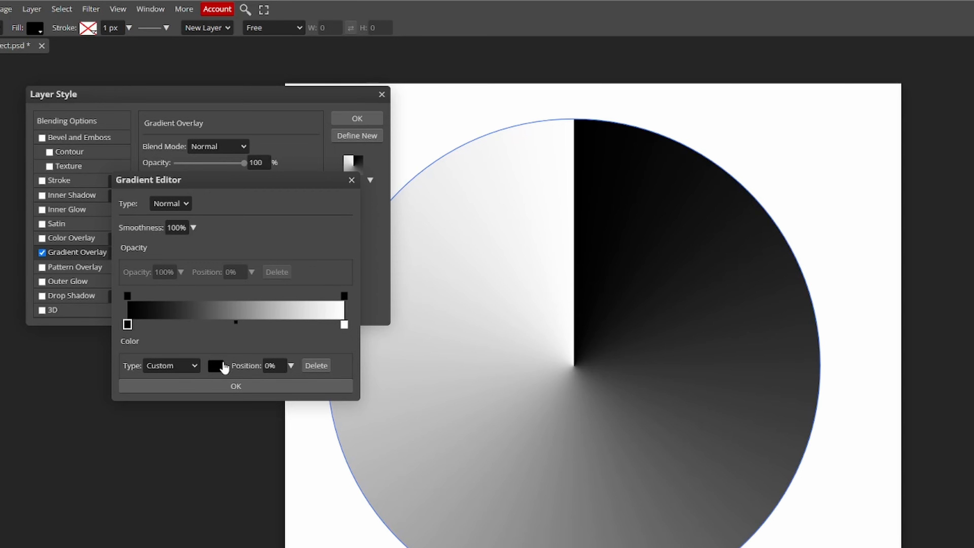
pyautogui.click(216, 365)
pyautogui.click(324, 318)
pyautogui.click(342, 283)
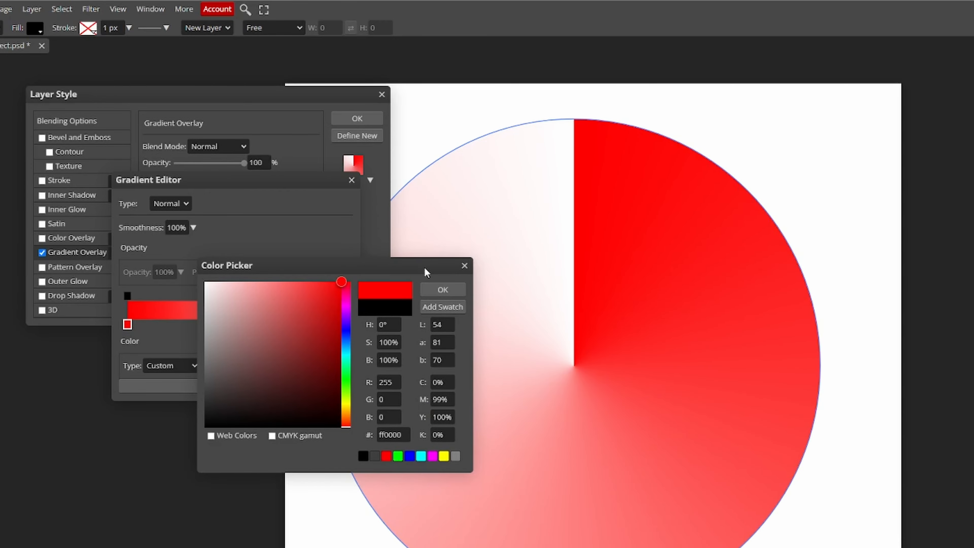
pyautogui.click(384, 324)
pyautogui.click(443, 290)
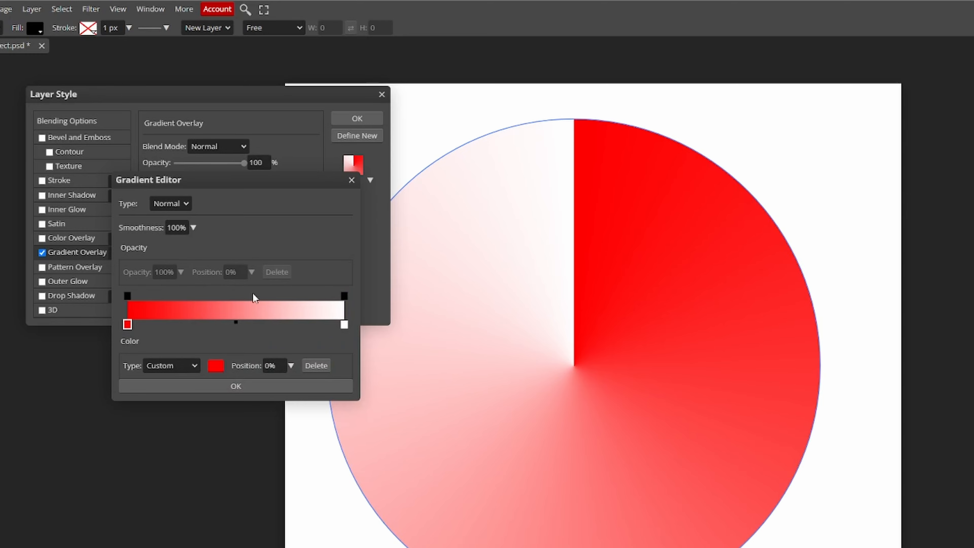
# Add a yellow (ffff00) color stop to the gradient at position 17%
pyautogui.click(151, 322)
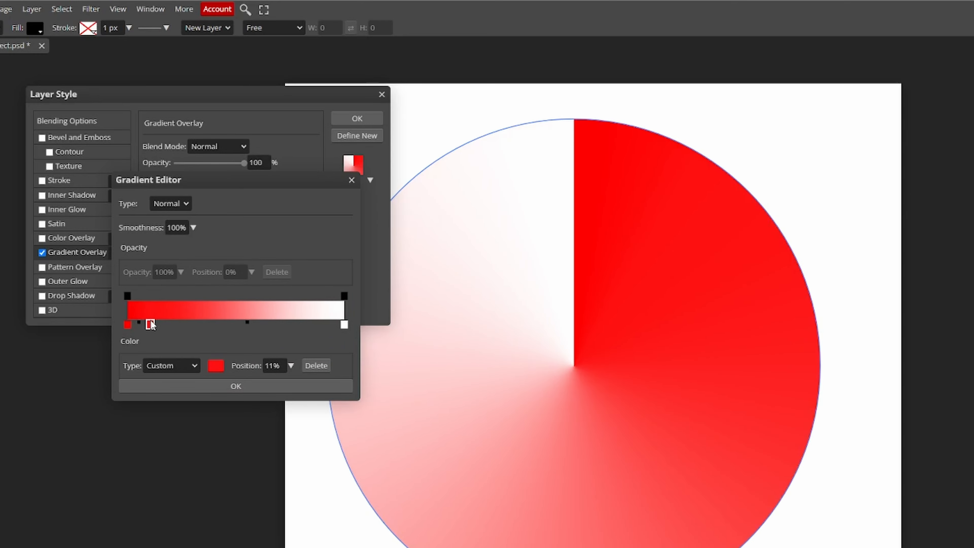
pyautogui.click(215, 367)
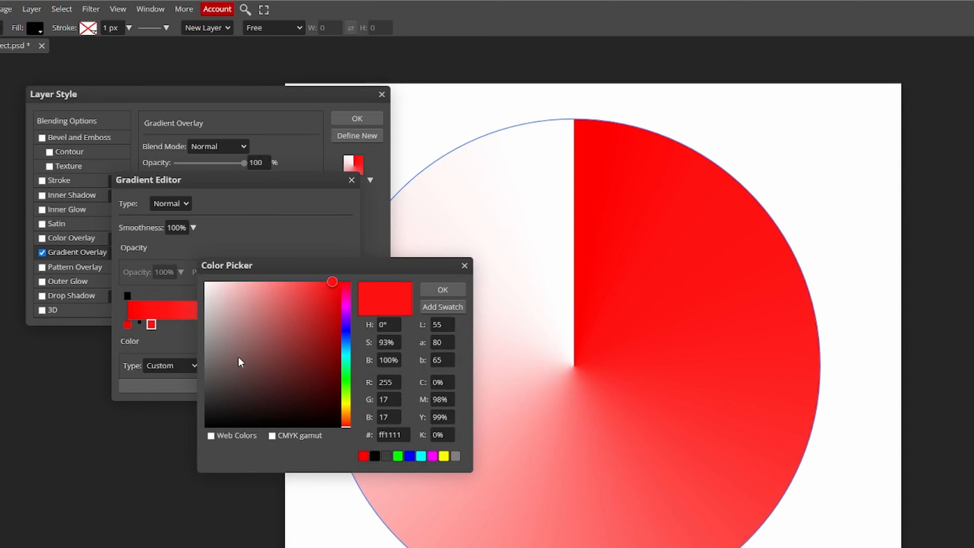
pyautogui.click(346, 392)
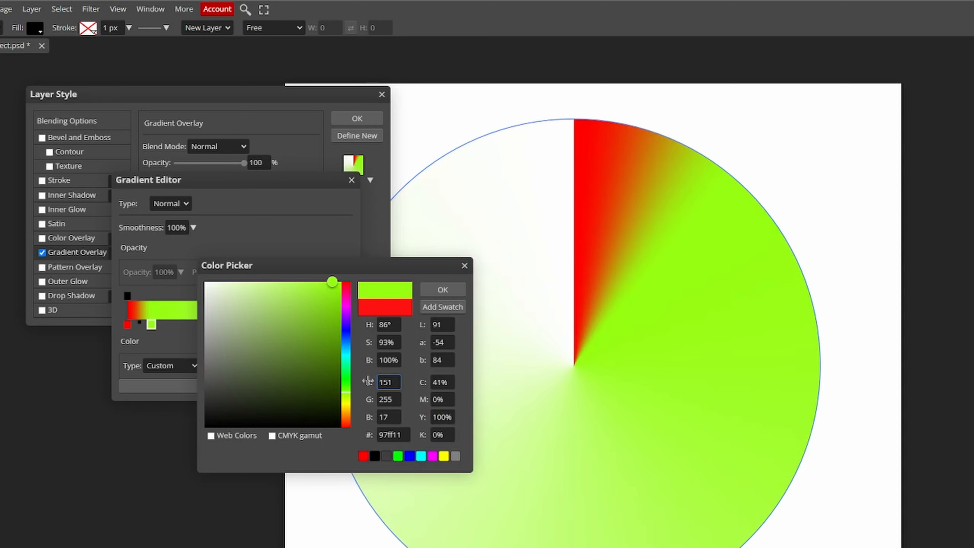
pyautogui.moveTo(369, 381); pyautogui.dragTo(469, 378)
pyautogui.moveTo(368, 417); pyautogui.dragTo(346, 420)
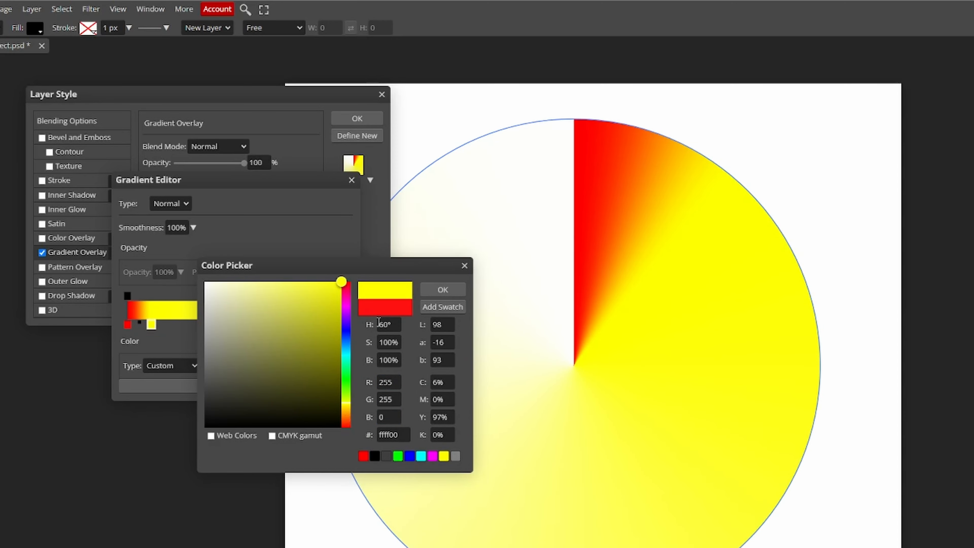
pyautogui.click(428, 291)
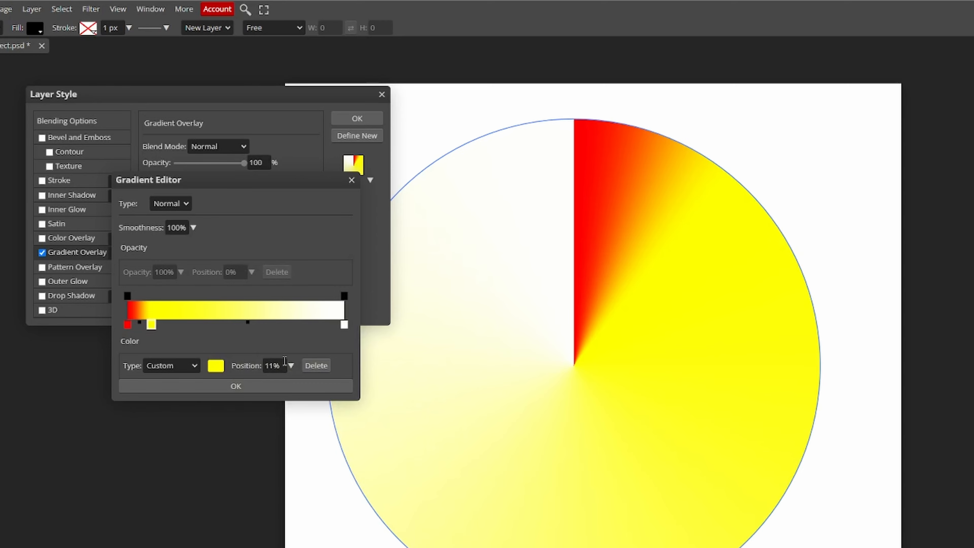
pyautogui.click(272, 365)
pyautogui.press('BackSpace')
pyautogui.write('7')
pyautogui.click(267, 344)
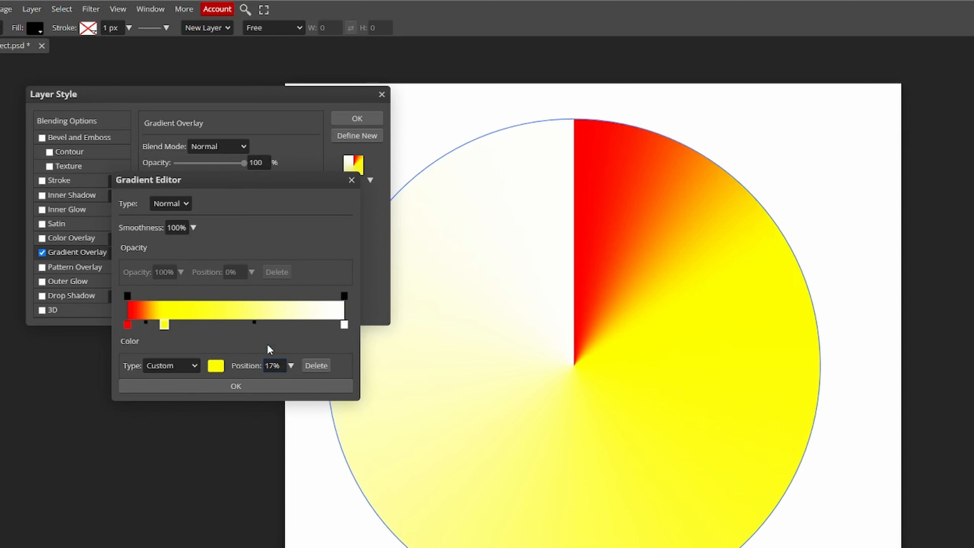
# Add a pure green color stop (R 0, G 255, B 0) to the gradient at position 33%
pyautogui.click(188, 318)
pyautogui.doubleClick(190, 325)
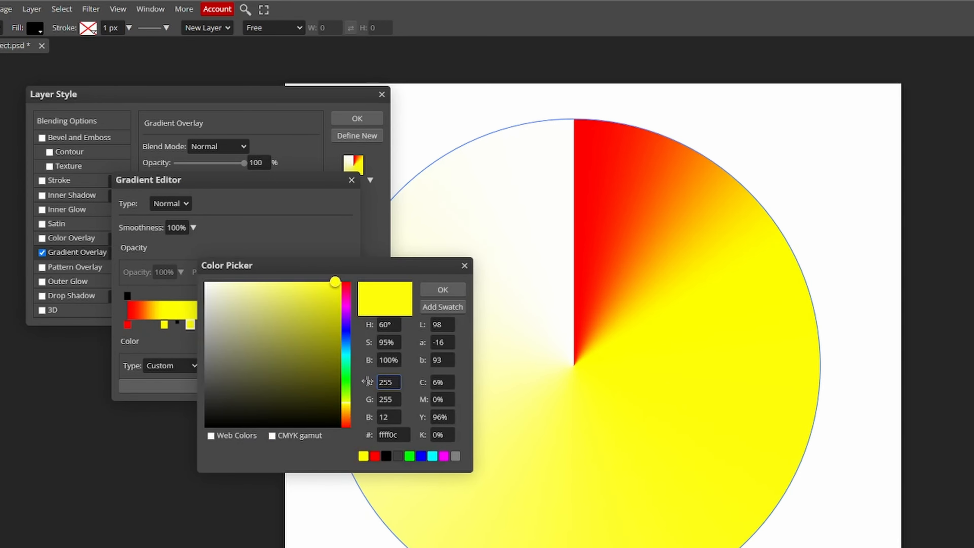
pyautogui.click(346, 378)
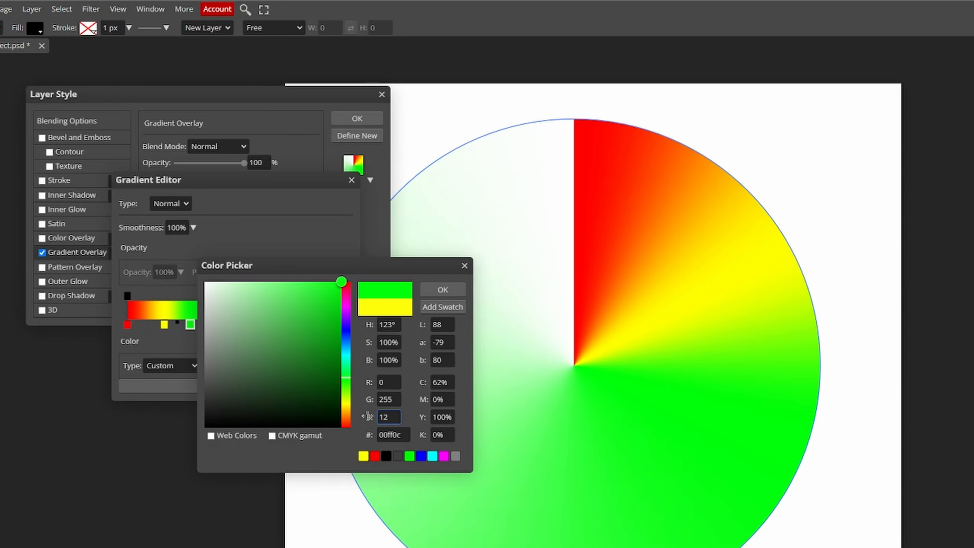
pyautogui.moveTo(367, 417); pyautogui.dragTo(348, 460)
pyautogui.click(450, 292)
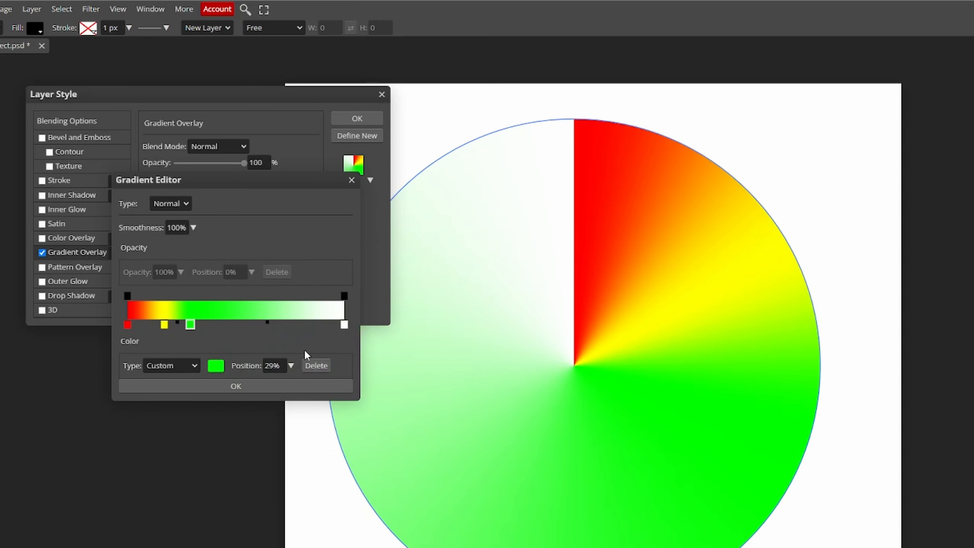
pyautogui.moveTo(275, 365); pyautogui.dragTo(261, 368)
pyautogui.write('33')
pyautogui.press('Return')
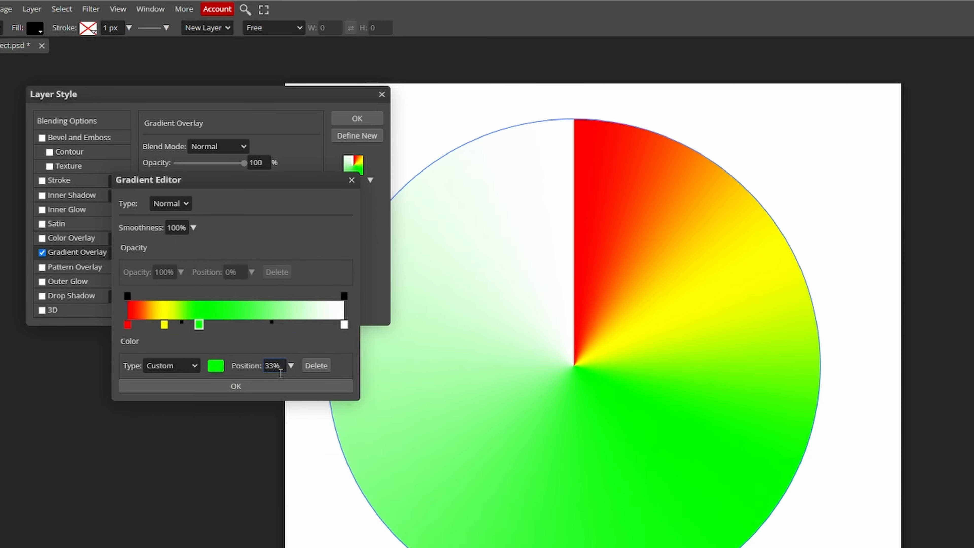
# Add a cyan (00ffff) color stop and position it at the midpoint of the gradient
pyautogui.click(229, 325)
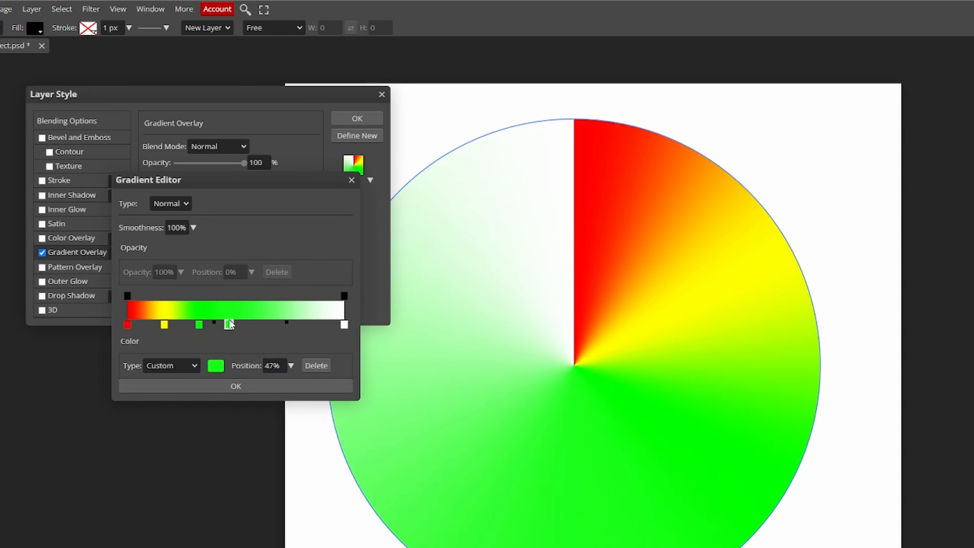
pyautogui.click(216, 365)
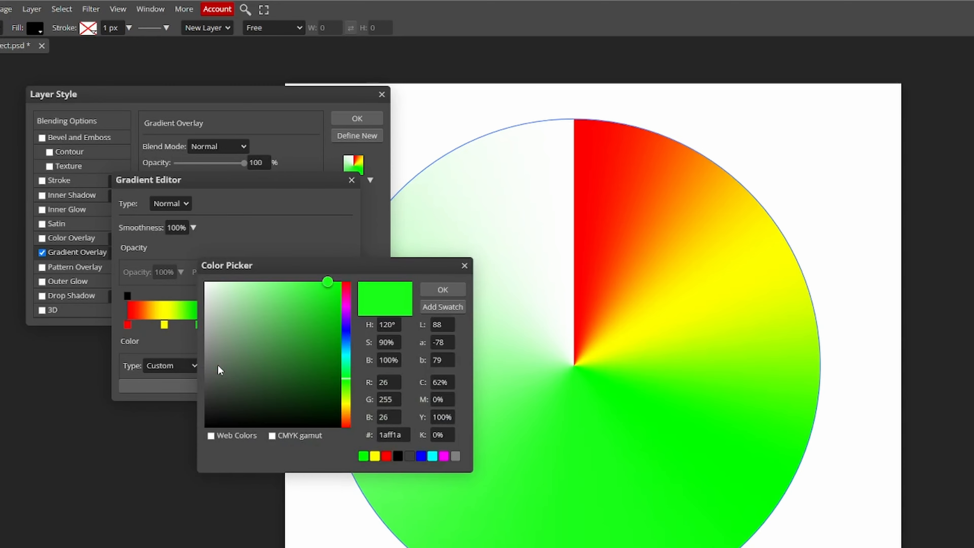
pyautogui.doubleClick(389, 384)
pyautogui.write('0')
pyautogui.doubleClick(390, 413)
pyautogui.click(360, 417)
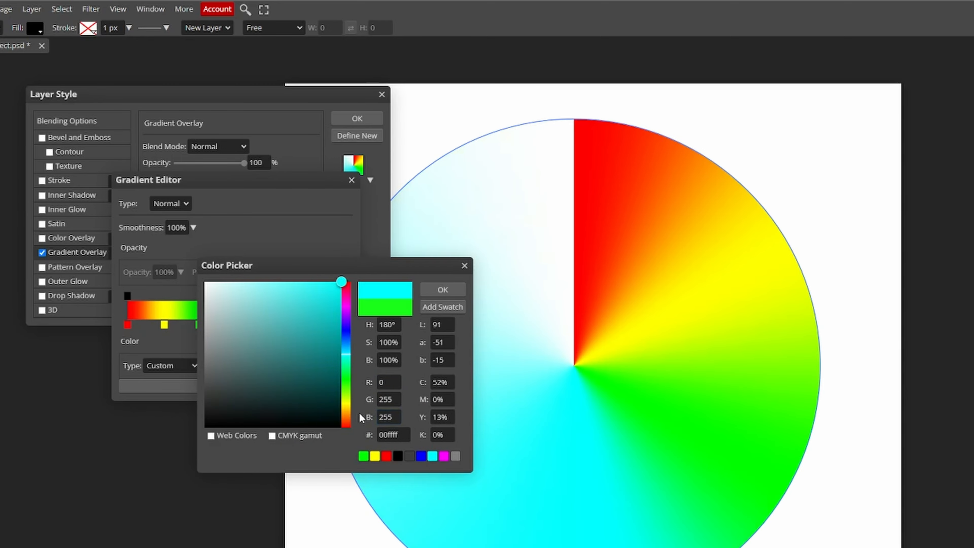
pyautogui.click(427, 291)
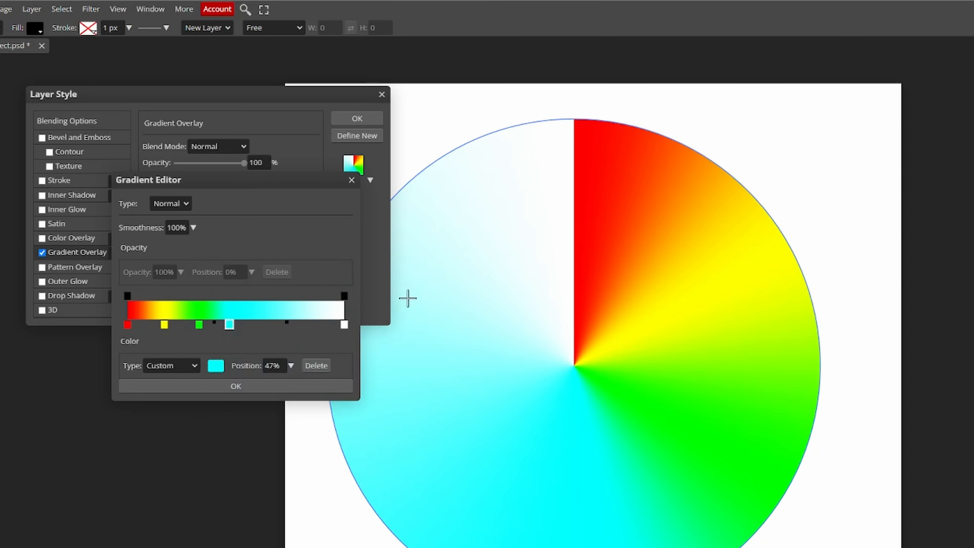
pyautogui.click(274, 366)
pyautogui.moveTo(274, 365); pyautogui.dragTo(253, 361)
pyautogui.press('Return')
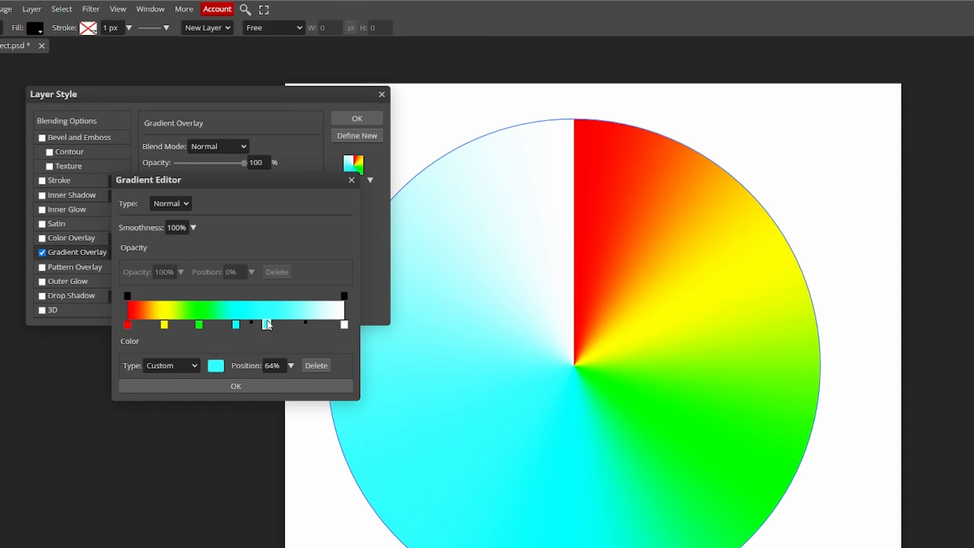
# Make the new stop after cyan pure blue (R 0, G 0, B 255) and place it about two-thirds along the gradient
pyautogui.click(217, 366)
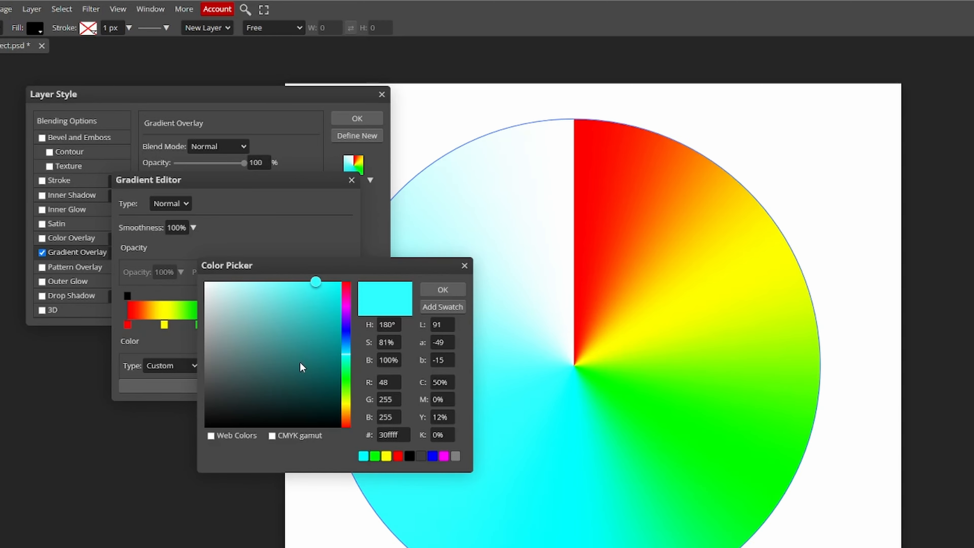
pyautogui.doubleClick(383, 383)
pyautogui.write('0')
pyautogui.press('Tab')
pyautogui.write('0')
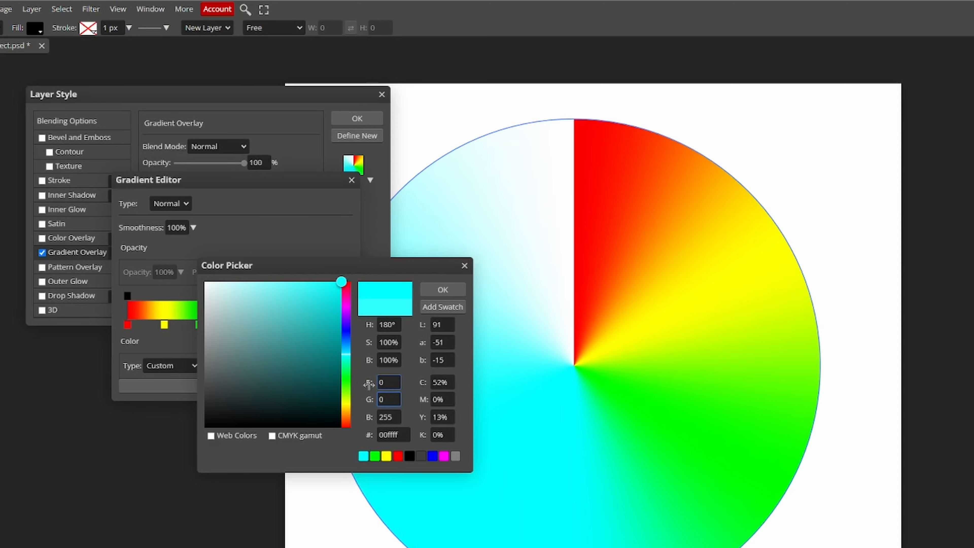
pyautogui.press('Tab')
pyautogui.click(433, 292)
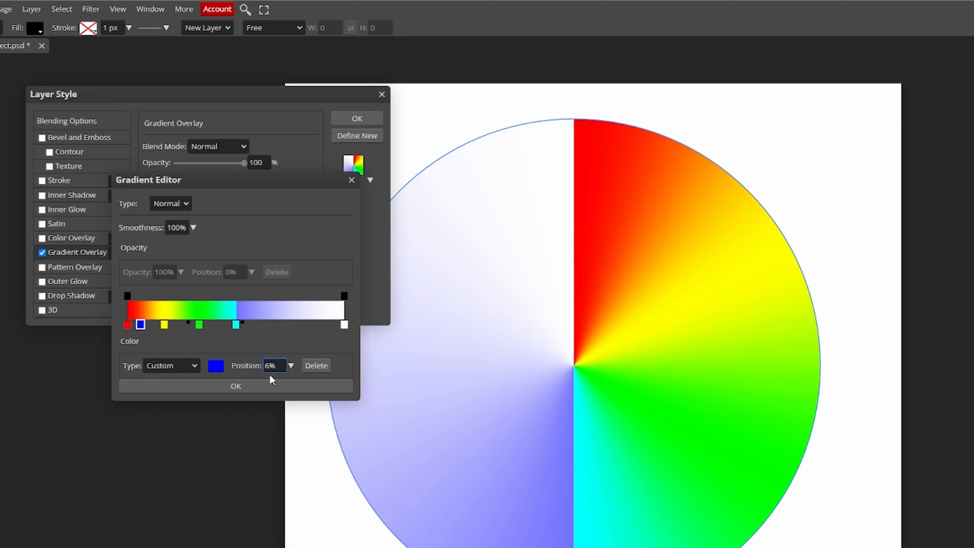
# Add a magenta (ff00ff) color stop to the gradient at position 83%
pyautogui.click(299, 324)
pyautogui.click(216, 365)
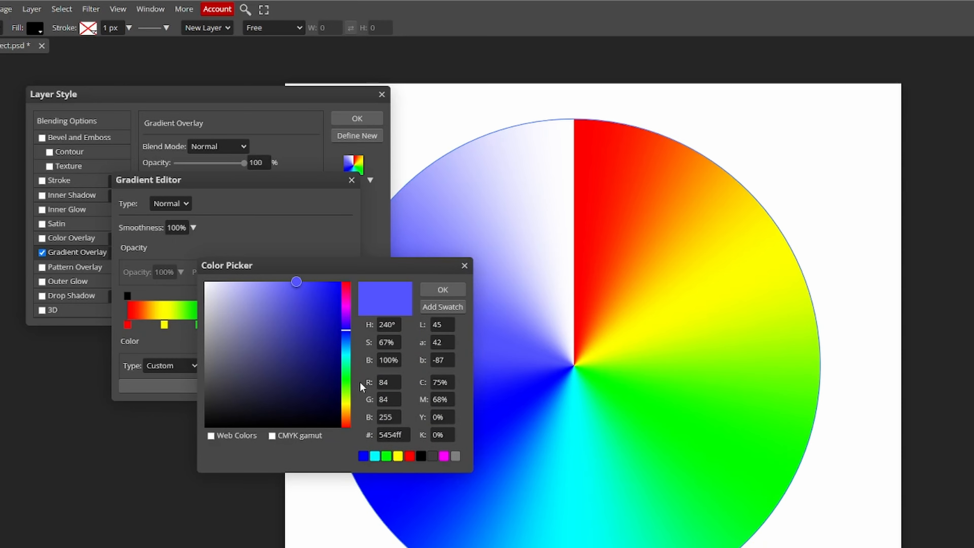
pyautogui.click(387, 383)
pyautogui.write('255')
pyautogui.press('Tab')
pyautogui.write('0')
pyautogui.press('Tab')
pyautogui.click(394, 416)
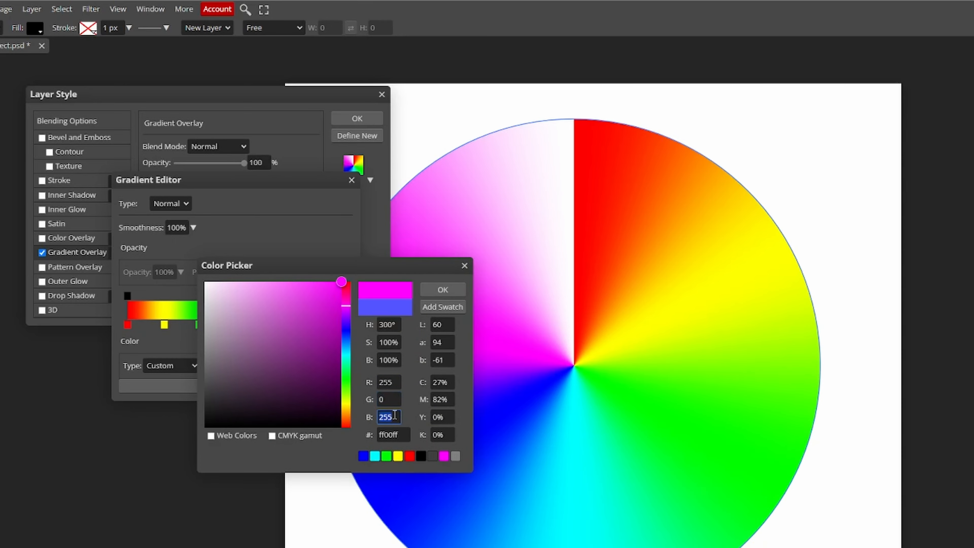
pyautogui.click(442, 290)
pyautogui.click(272, 367)
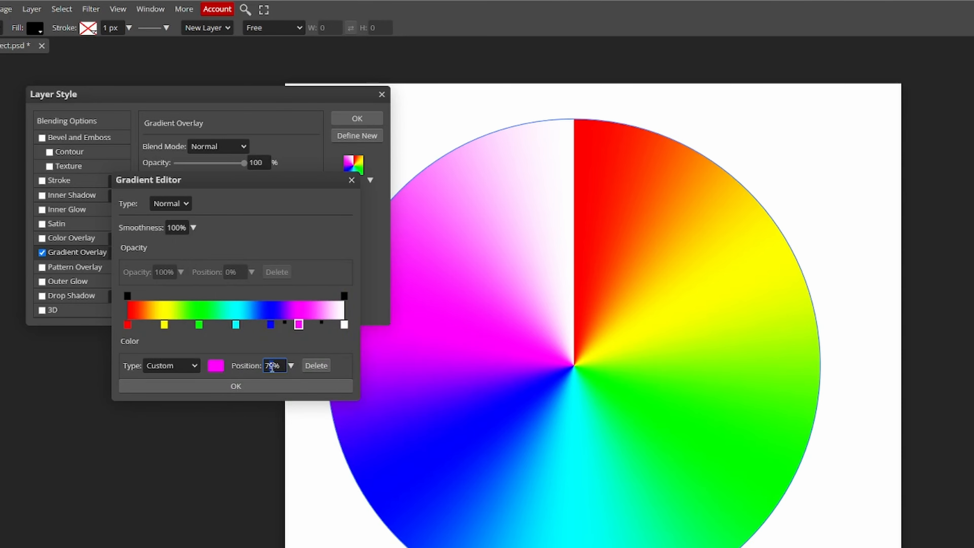
pyautogui.moveTo(272, 367); pyautogui.dragTo(259, 363)
pyautogui.write('83')
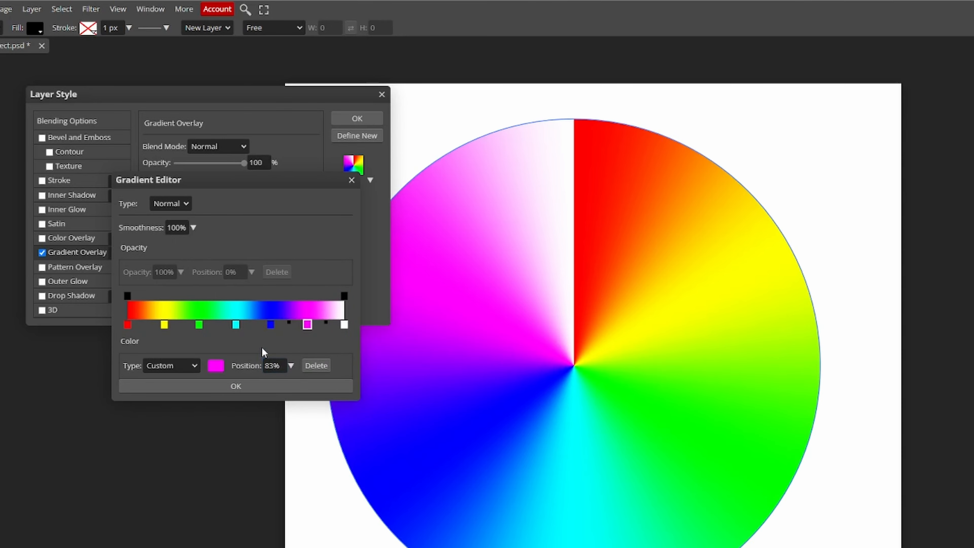
# Change the gradient's end stop from white to pure red (ff0000), and apply the gradient overlay to the circle
pyautogui.click(344, 325)
pyautogui.click(214, 369)
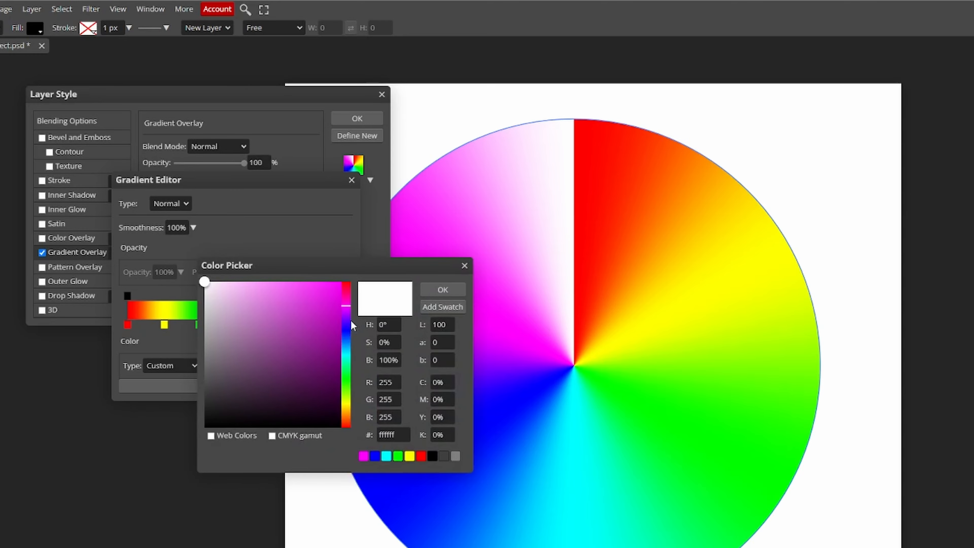
pyautogui.moveTo(346, 303); pyautogui.dragTo(358, 251)
pyautogui.moveTo(314, 307); pyautogui.dragTo(414, 249)
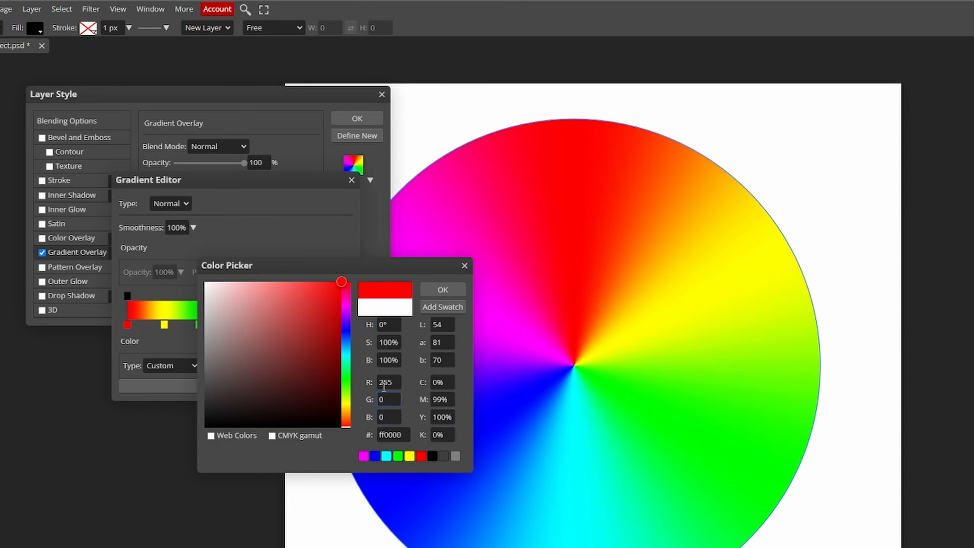
pyautogui.click(444, 288)
pyautogui.click(317, 385)
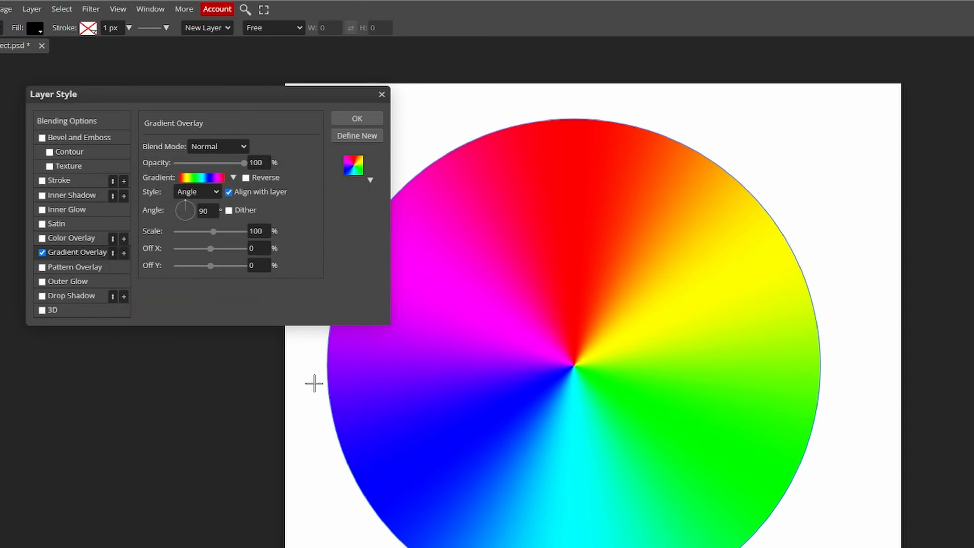
pyautogui.click(358, 119)
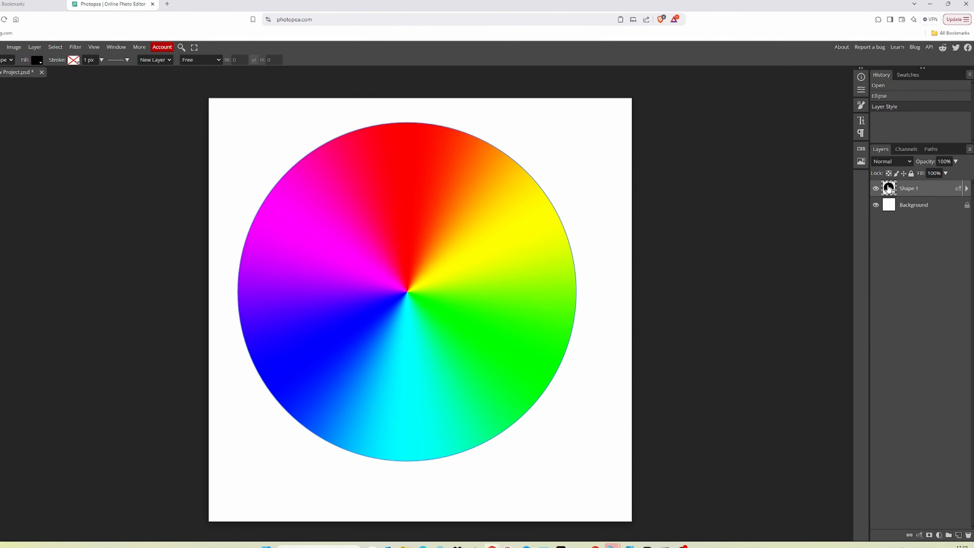
# Load the circle layer's outline as a selection and contract it to a smaller concentric circle
pyautogui.keyDown('ctrl'); pyautogui.click(888, 188); pyautogui.keyUp('ctrl')
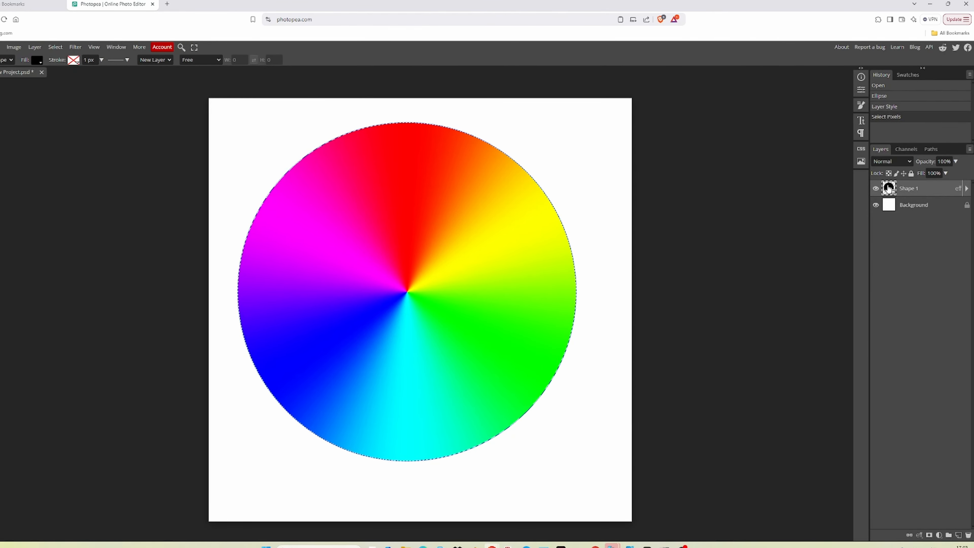
pyautogui.click(56, 47)
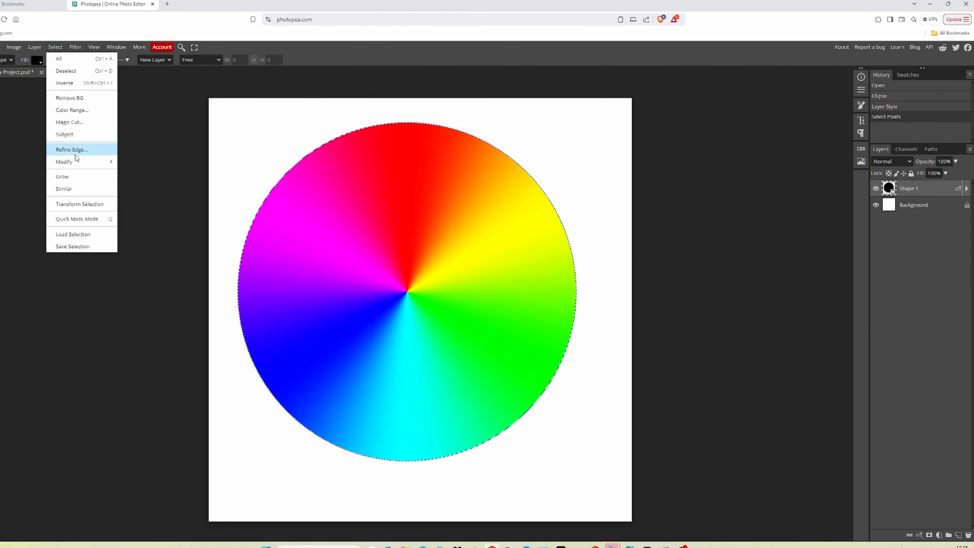
pyautogui.moveTo(76, 161)
pyautogui.click(139, 198)
pyautogui.moveTo(54, 103); pyautogui.dragTo(118, 206)
pyautogui.click(131, 226)
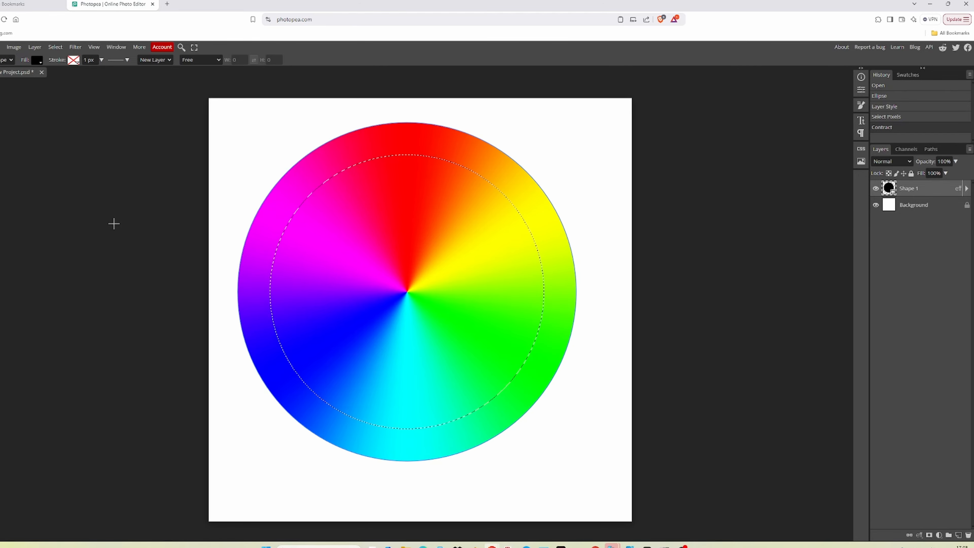
# Mask out the selected inner area of the circle to leave a ring, and move the ring to the canvas center
pyautogui.press('alt')
pyautogui.keyDown('alt'); pyautogui.click(929, 535); pyautogui.keyUp('alt')
pyautogui.press('v')
pyautogui.moveTo(502, 162); pyautogui.dragTo(511, 181)
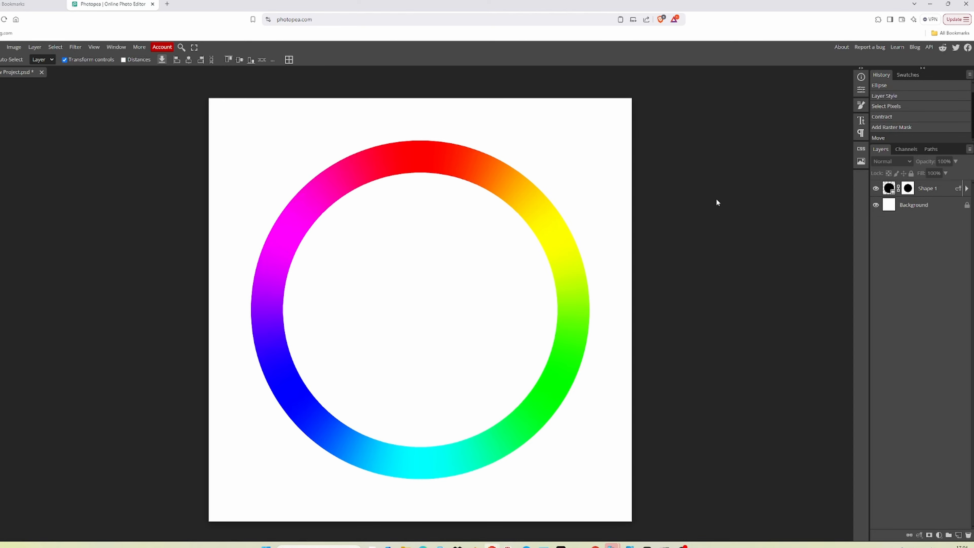
# Add a black color overlay to the ring at 39% opacity
pyautogui.doubleClick(936, 190)
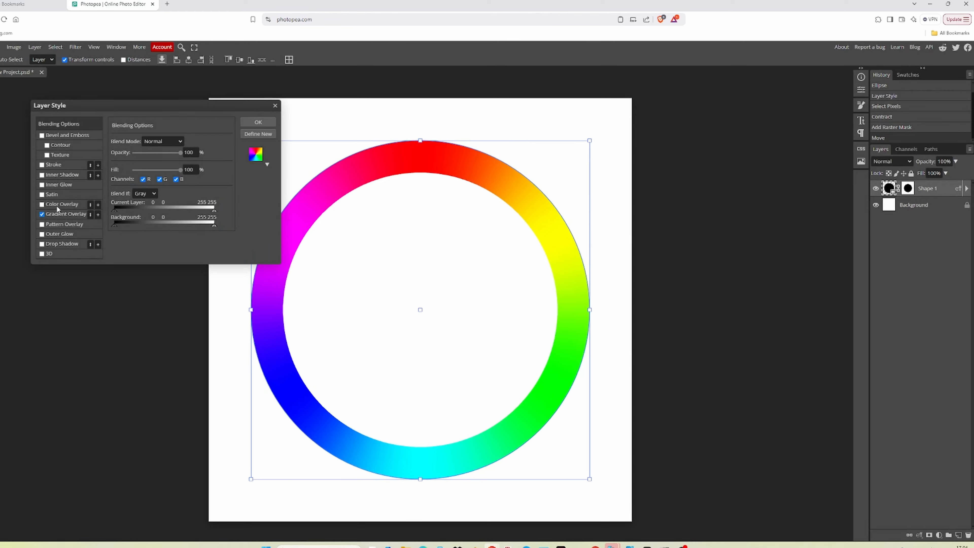
pyautogui.click(60, 204)
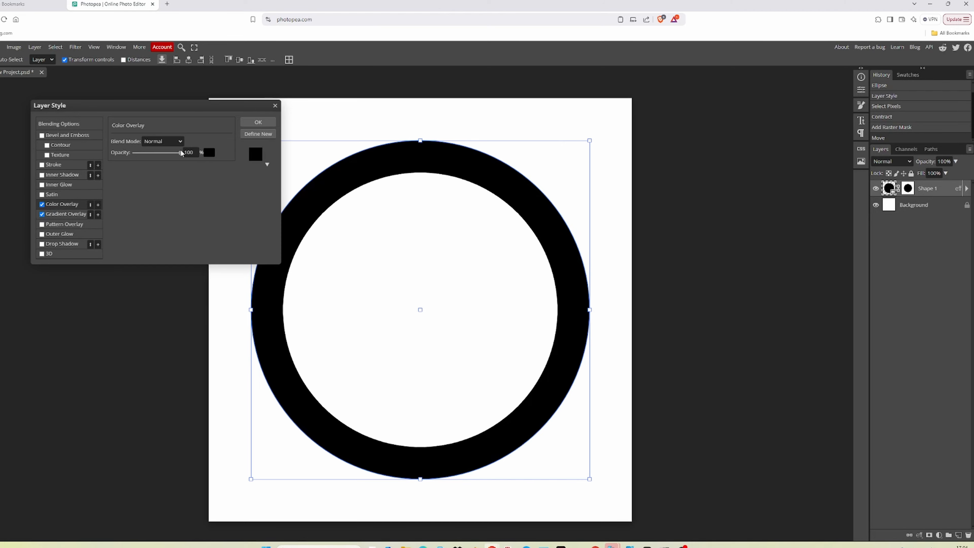
pyautogui.moveTo(180, 152); pyautogui.dragTo(153, 160)
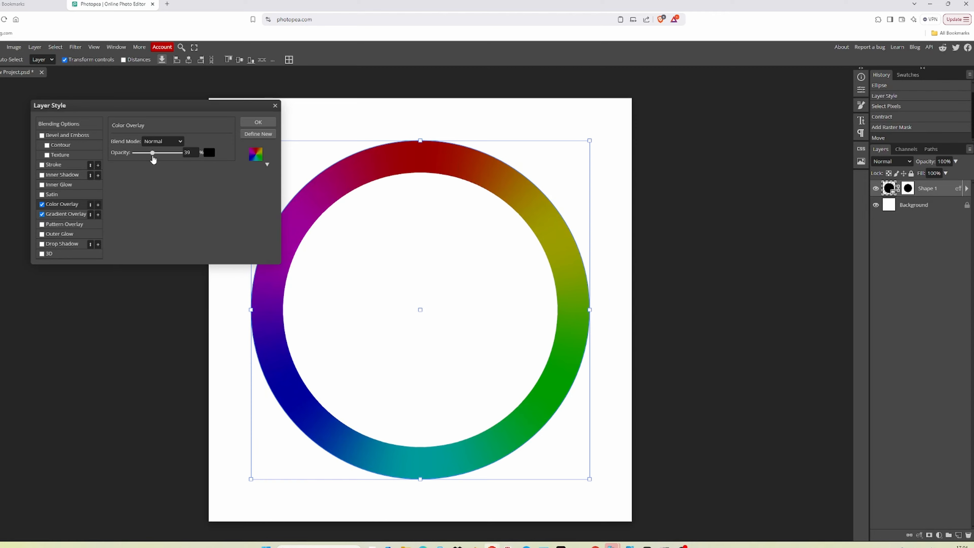
# Add a Multiply inner shadow to the ring, adjust its size slightly, and apply the layer style
pyautogui.click(62, 175)
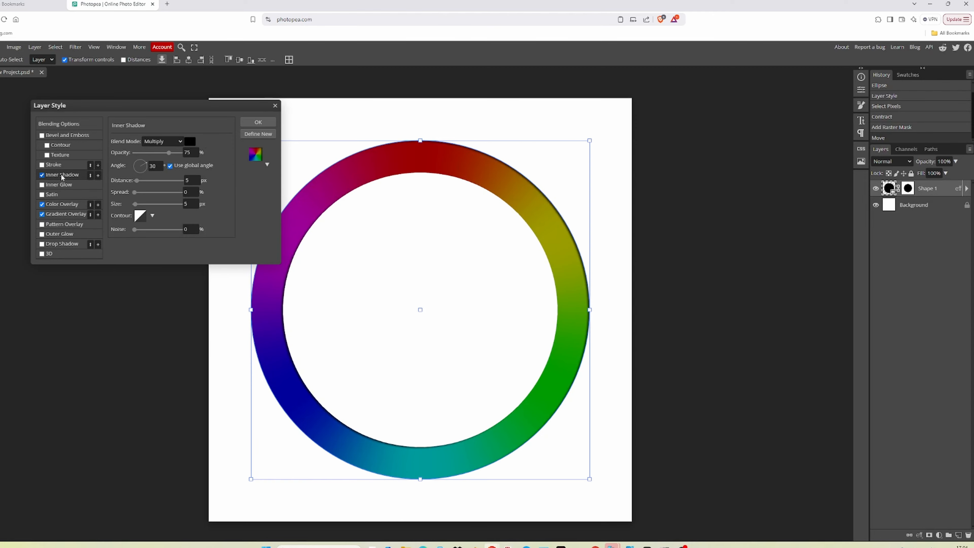
pyautogui.moveTo(135, 204); pyautogui.dragTo(137, 204)
pyautogui.click(258, 122)
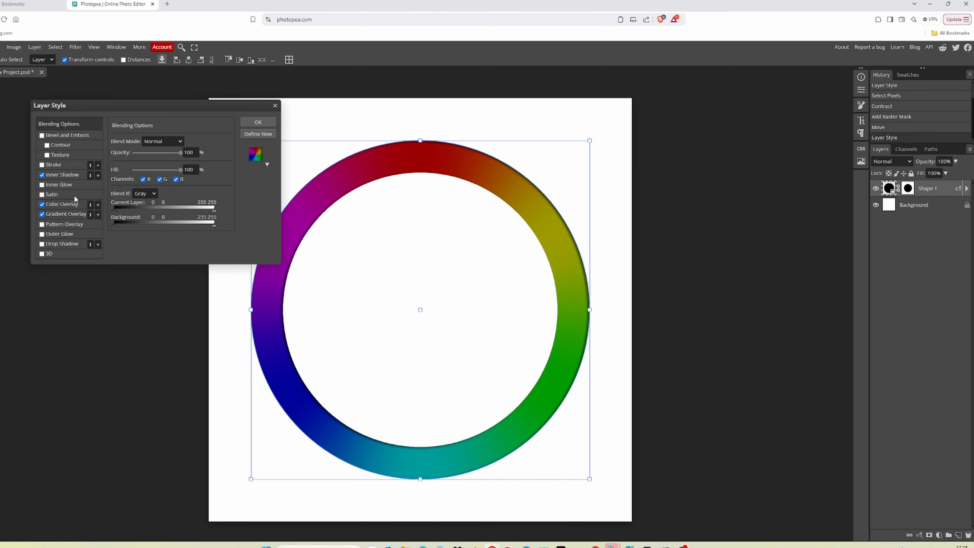
# Change the ring's color overlay to white (ffffff)
pyautogui.click(43, 205)
pyautogui.click(209, 152)
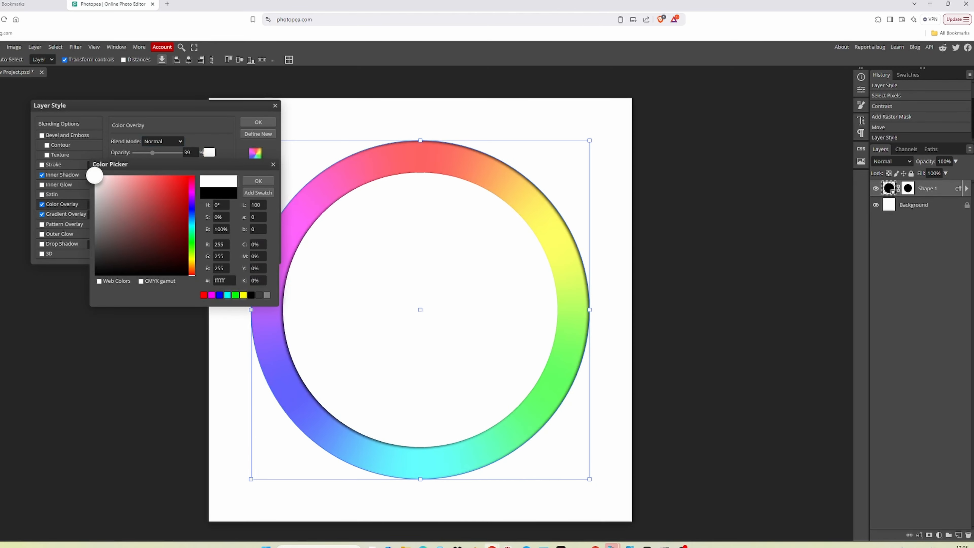
pyautogui.moveTo(95, 175); pyautogui.dragTo(26, 137)
pyautogui.click(257, 181)
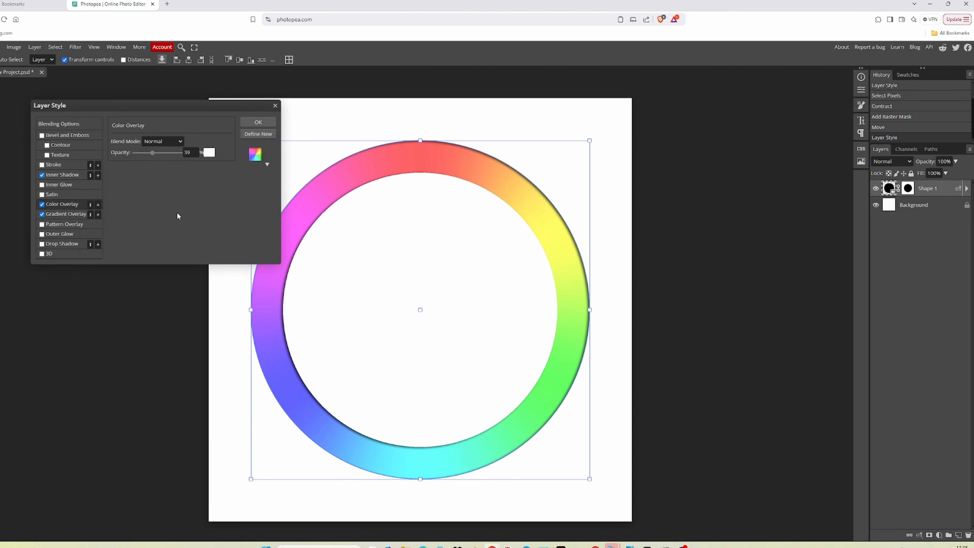
# Compare the ring with and without the color overlay, leave the overlay disabled, and apply the layer style
pyautogui.click(42, 204)
pyautogui.click(42, 204)
pyautogui.click(42, 204)
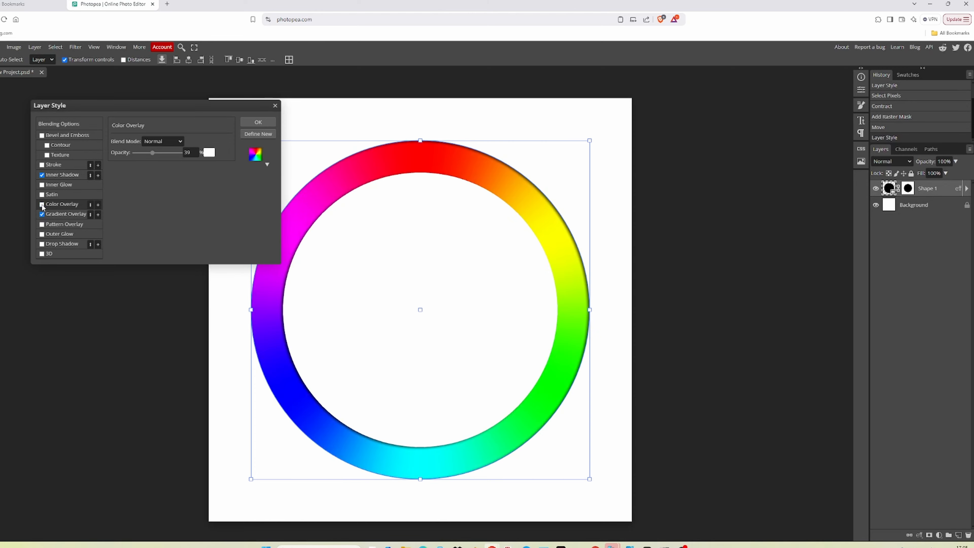
pyautogui.click(256, 121)
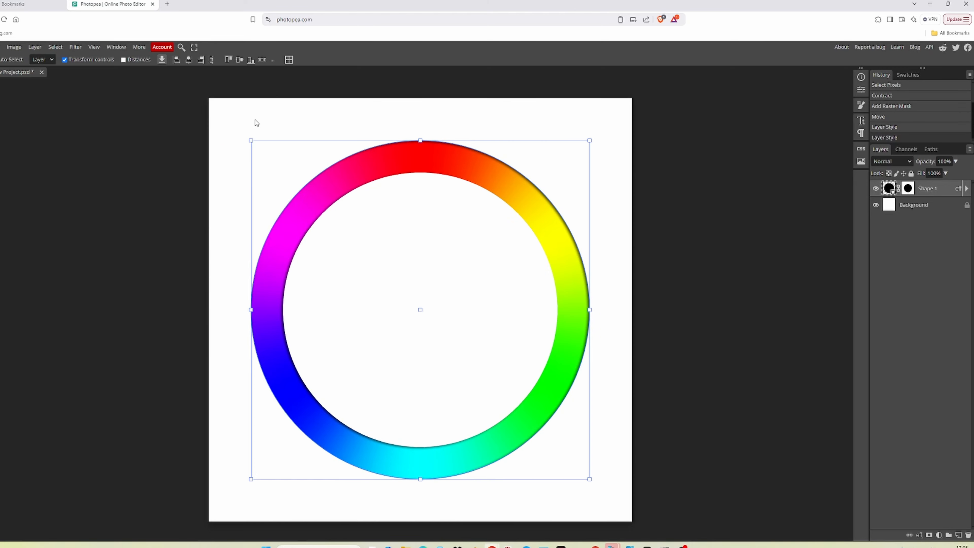
# Draw a 5 px wide vertical line across the ring and center it at about X 551 px, Y 540 px
pyautogui.press('t')
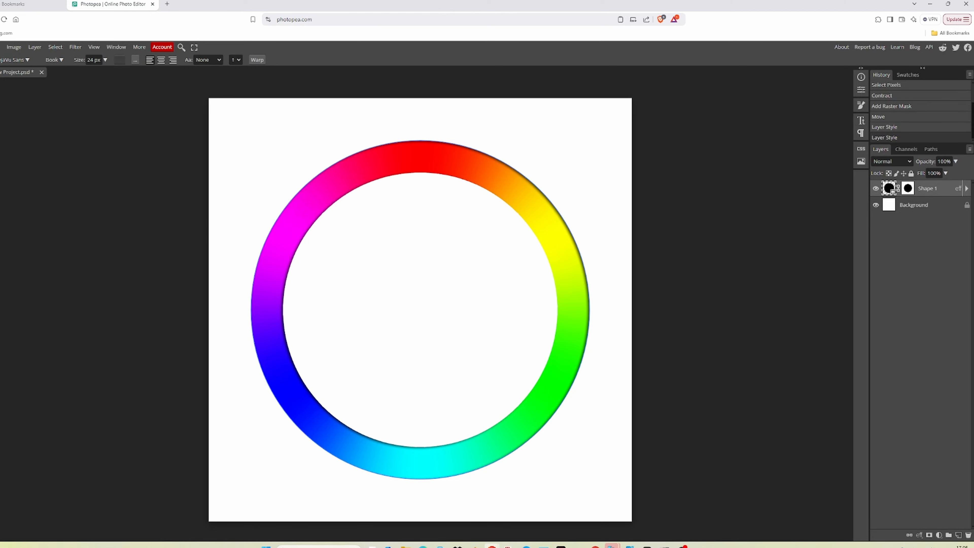
pyautogui.rightClick(0, 271)
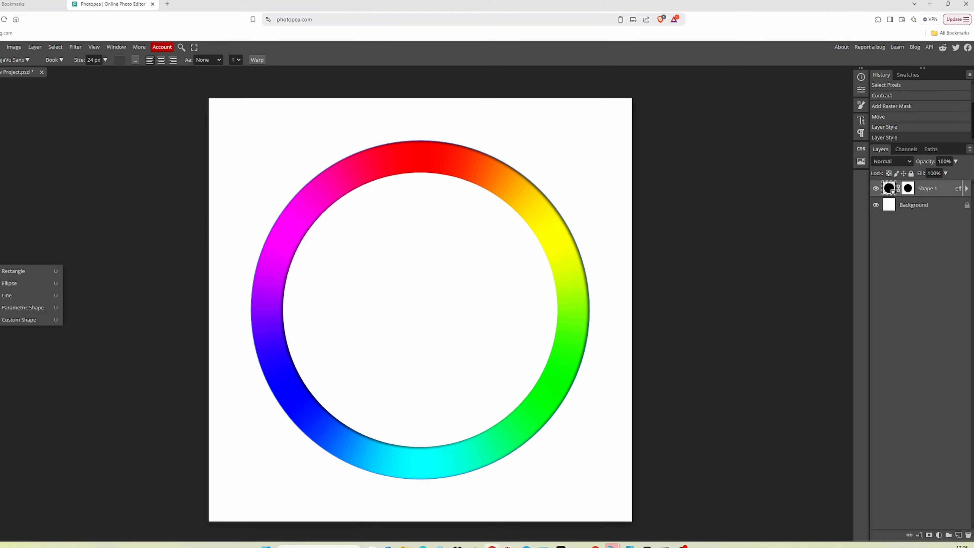
pyautogui.click(18, 295)
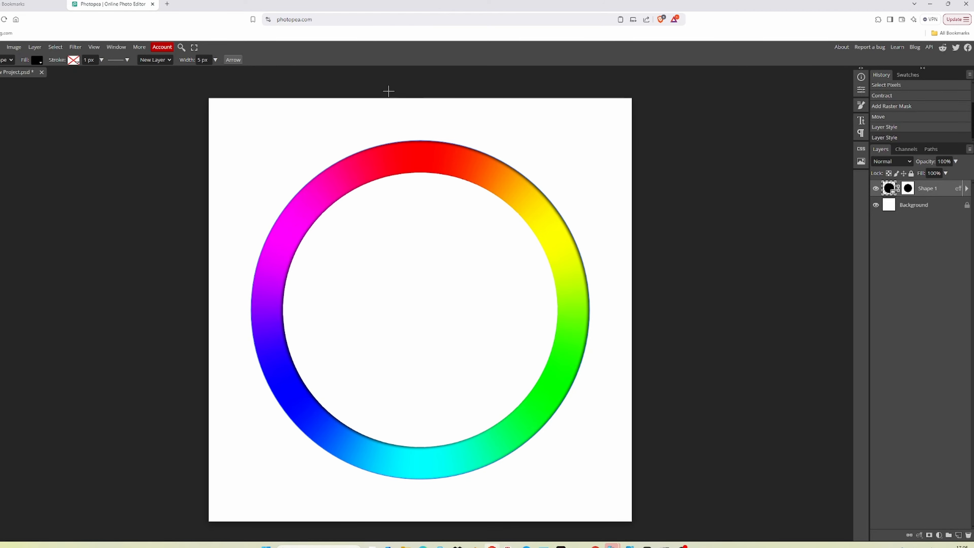
pyautogui.moveTo(420, 106); pyautogui.dragTo(370, 509)
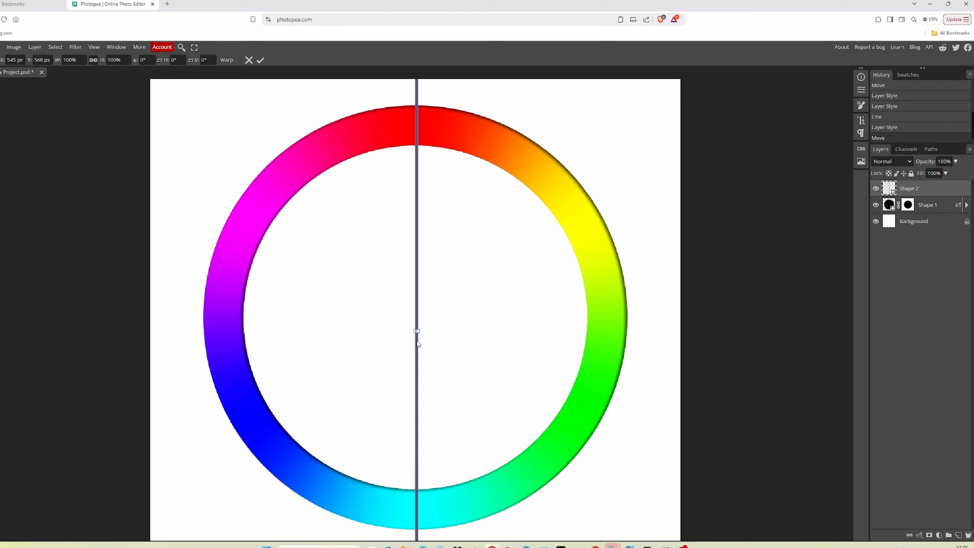
pyautogui.moveTo(417, 337); pyautogui.dragTo(419, 328)
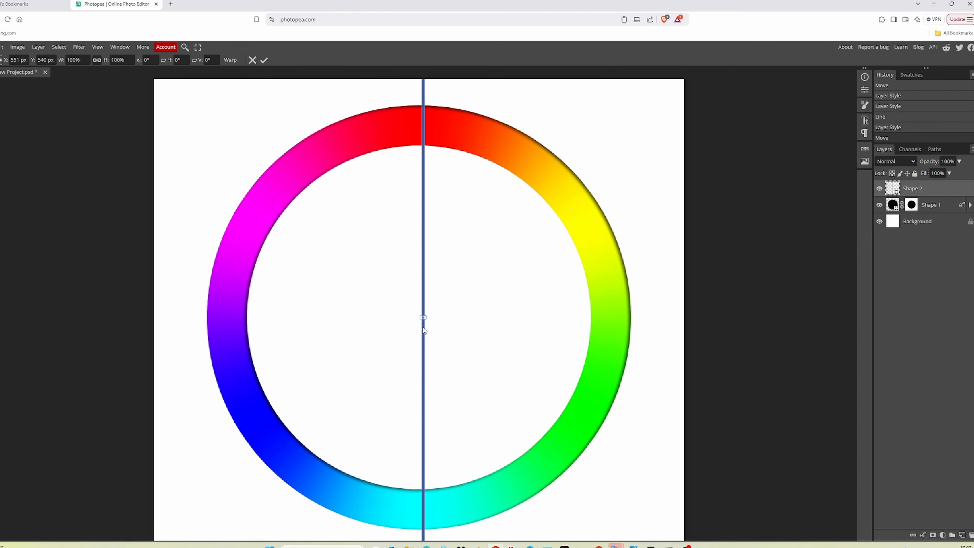
pyautogui.press('Return')
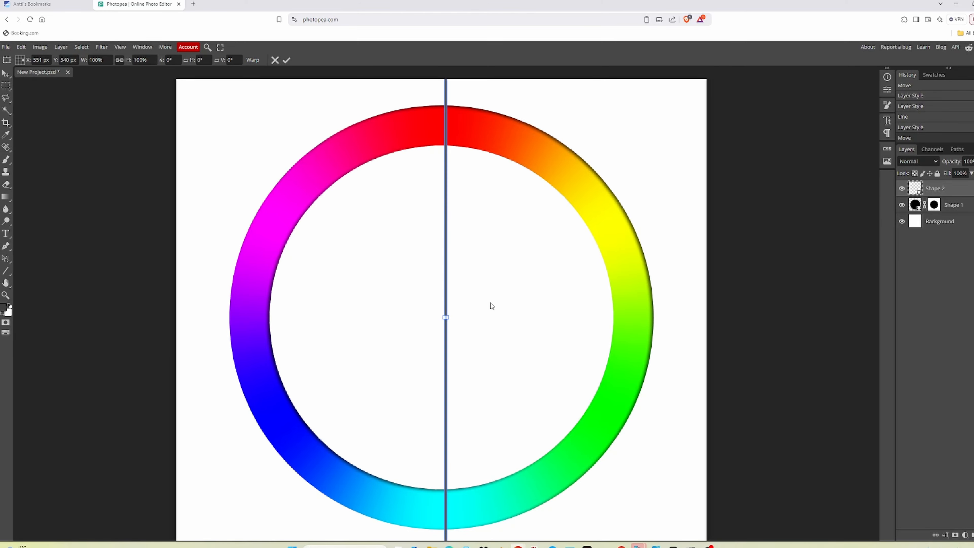
# Duplicate the vertical line layer and rotate the copy 30° clockwise about its center
pyautogui.hotkey('ctrl', '-')
pyautogui.hotkey('ctrl', 'j')
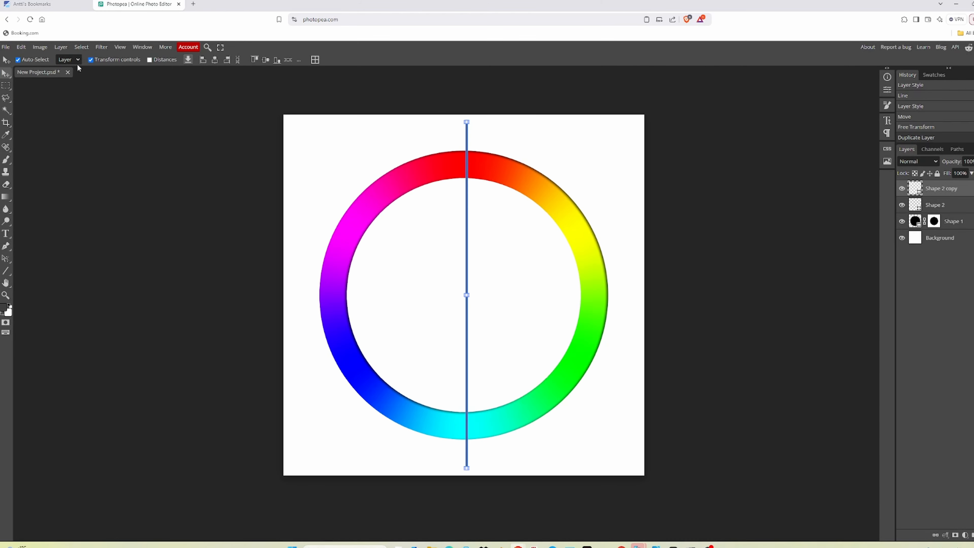
pyautogui.click(21, 47)
pyautogui.moveTo(77, 244)
pyautogui.click(135, 286)
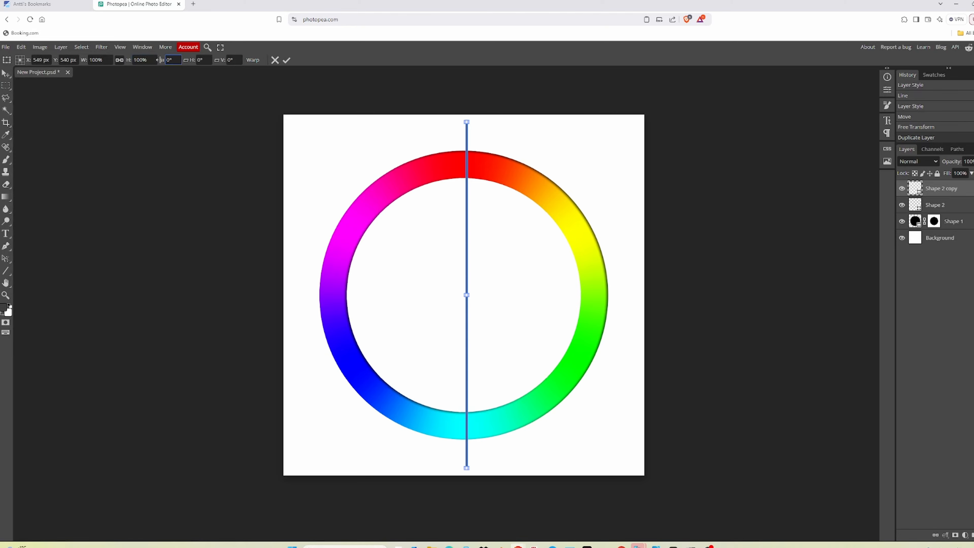
pyautogui.moveTo(160, 60); pyautogui.dragTo(174, 61)
pyautogui.press('Return')
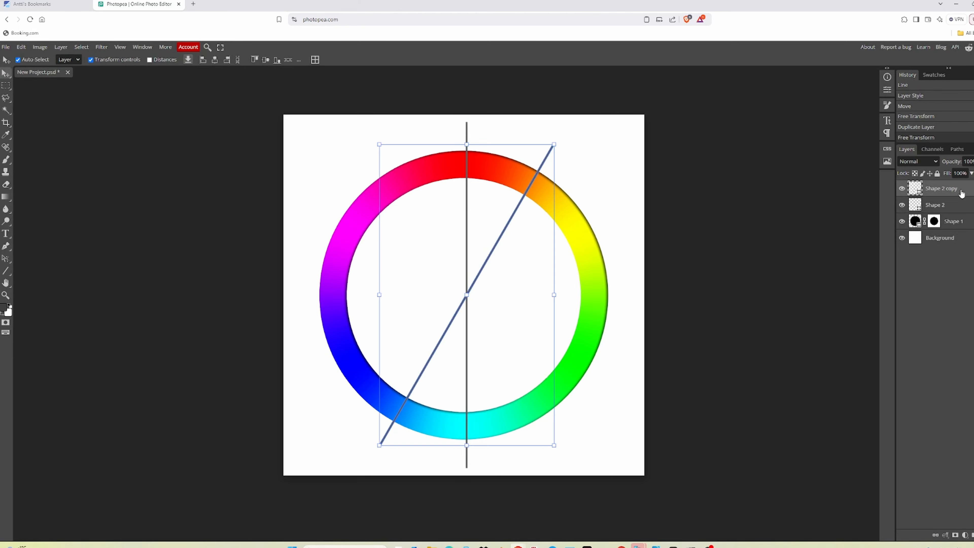
# Duplicate the tilted line and rotate the new copy another 30° so it crosses the yellow and blue sections
pyautogui.hotkey('ctrl', 'j')
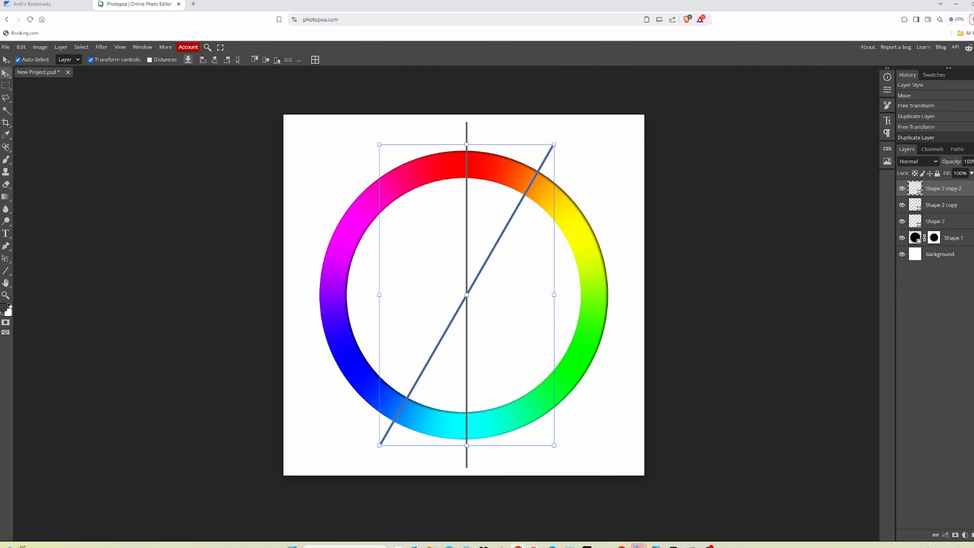
pyautogui.click(21, 47)
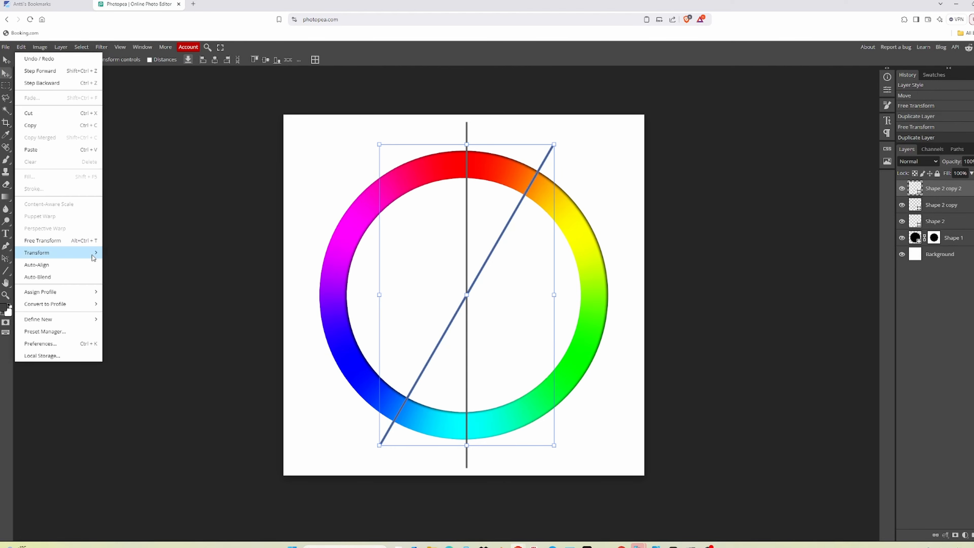
pyautogui.moveTo(93, 256)
pyautogui.click(131, 280)
pyautogui.moveTo(162, 60); pyautogui.dragTo(174, 60)
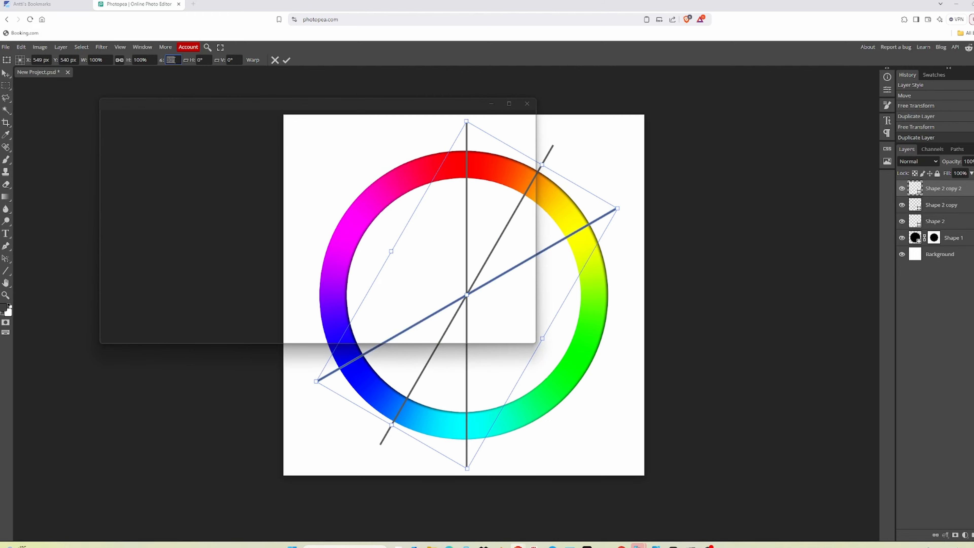
pyautogui.press('Return')
# Make a third copy of the line and rotate it a further 30° to horizontal
pyautogui.hotkey('ctrl', 'j')
pyautogui.click(61, 47)
pyautogui.write('-30')
pyautogui.press('Return')
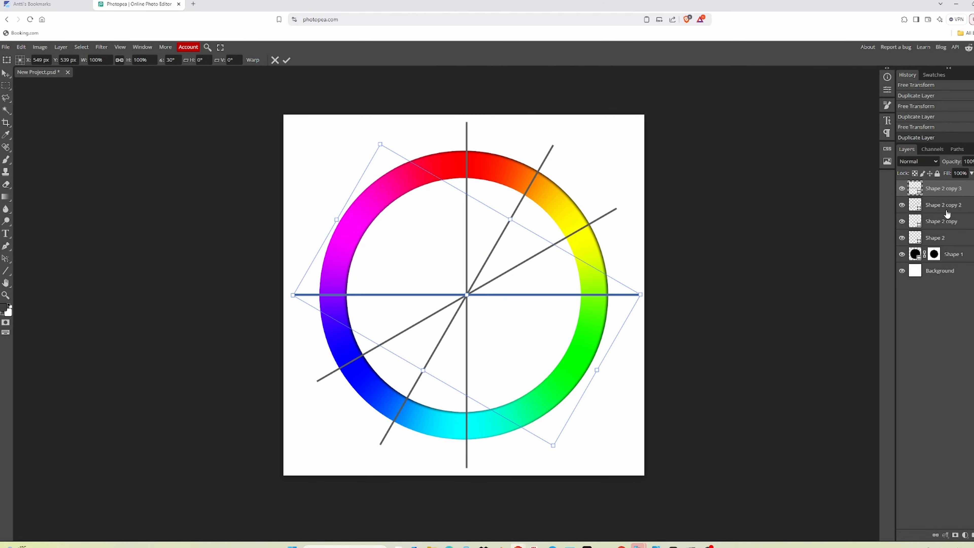
# Add two more line copies, each rotated another 30°, to complete the twelve evenly spaced divisions around the wheel
pyautogui.click(21, 47)
pyautogui.click(148, 239)
pyautogui.click(944, 194)
pyautogui.hotkey('ctrl', 'j')
pyautogui.click(21, 47)
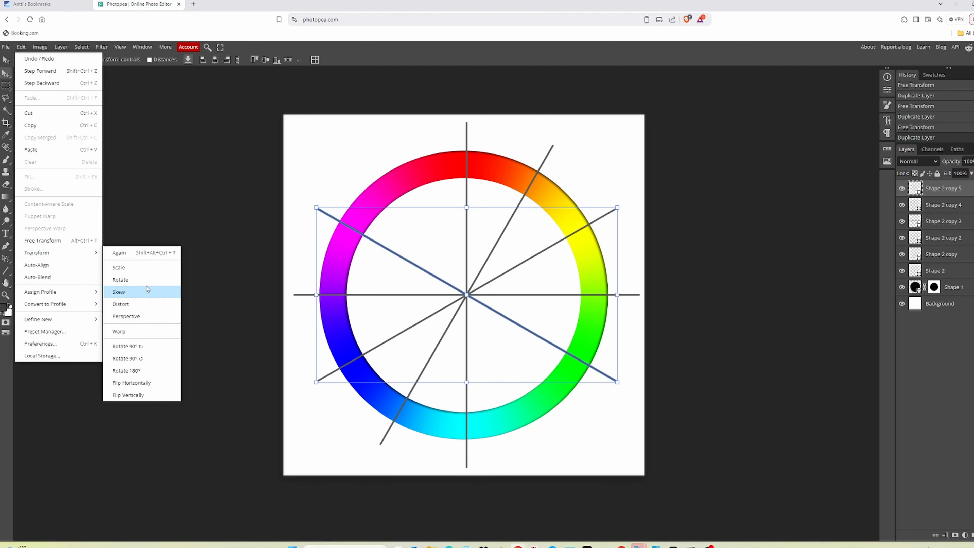
pyautogui.click(163, 229)
pyautogui.press('Return')
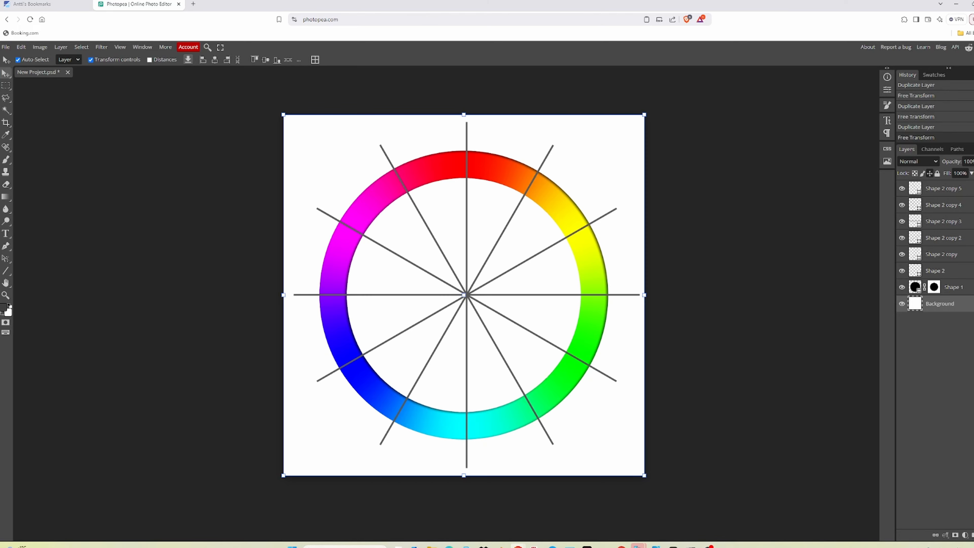
# Group the six line layers and copy the ring's mask onto the group to hide the lines inside the ring
pyautogui.keyDown('shift'); pyautogui.click(935, 270); pyautogui.keyUp('shift')
pyautogui.hotkey('ctrl', 'g')
pyautogui.click(935, 199)
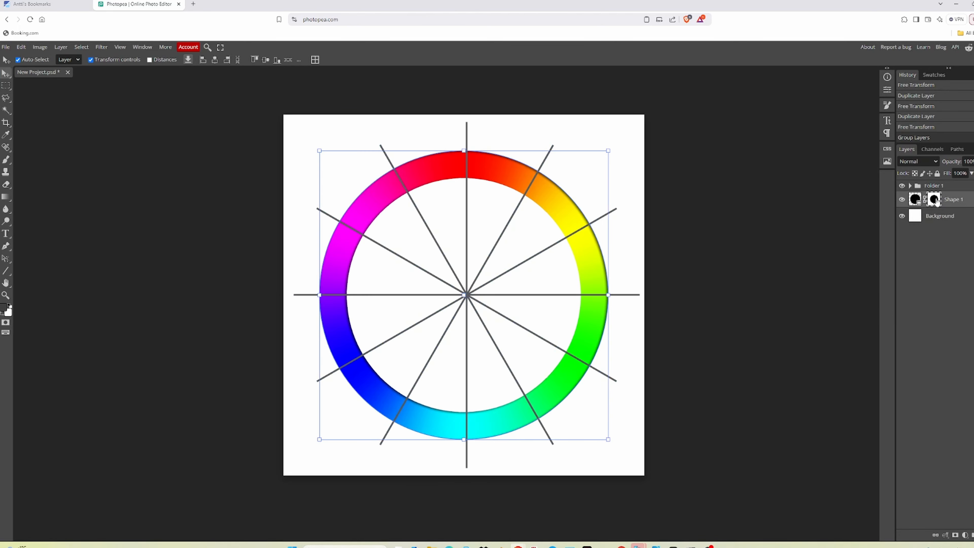
pyautogui.moveTo(935, 200); pyautogui.dragTo(934, 187)
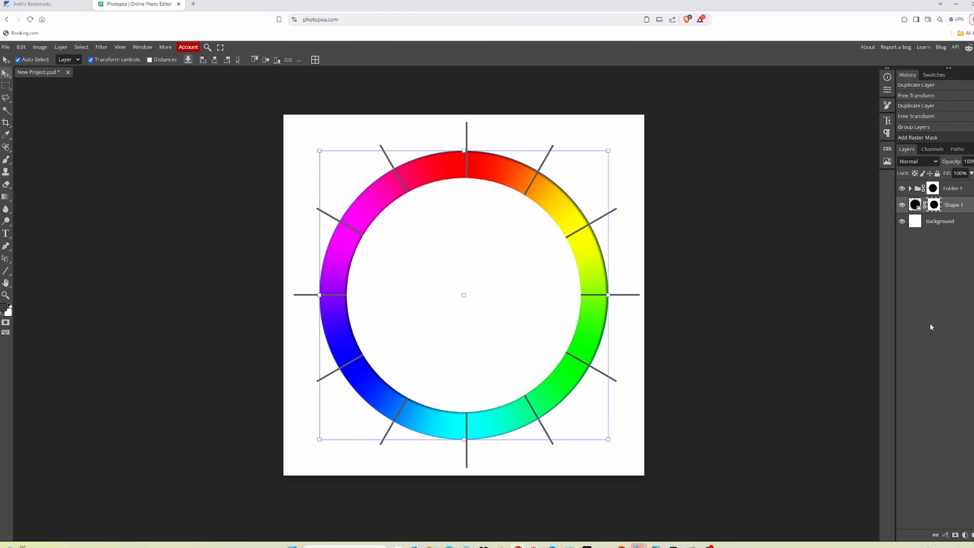
pyautogui.click(931, 188)
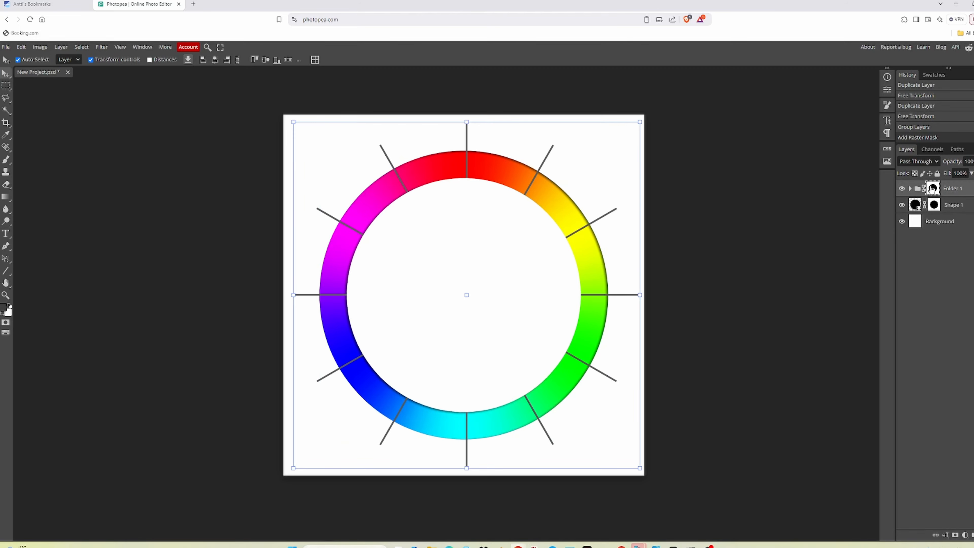
# Load the line group's mask as a selection and scale the group down so the division lines point inward inside the ring
pyautogui.keyDown('ctrl'); pyautogui.click(931, 188); pyautogui.keyUp('ctrl')
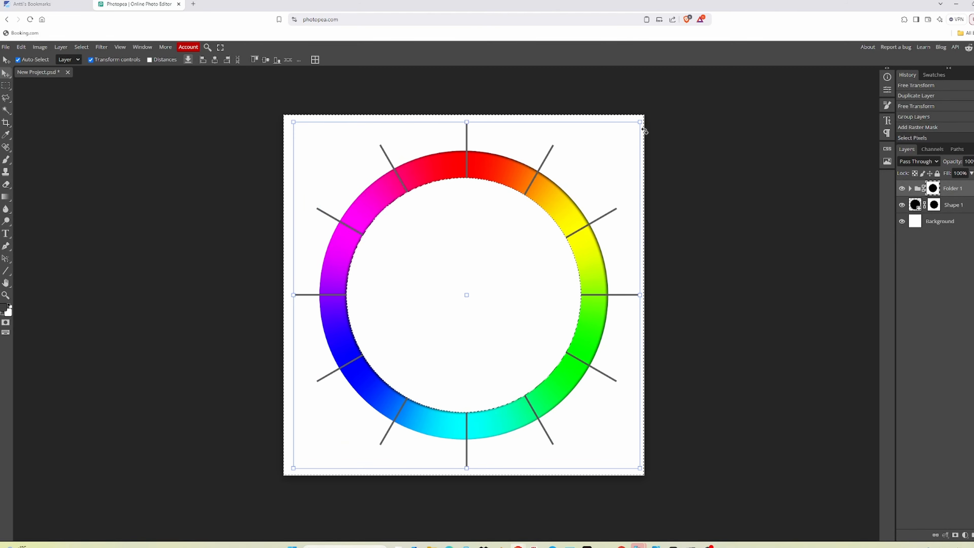
pyautogui.click(21, 47)
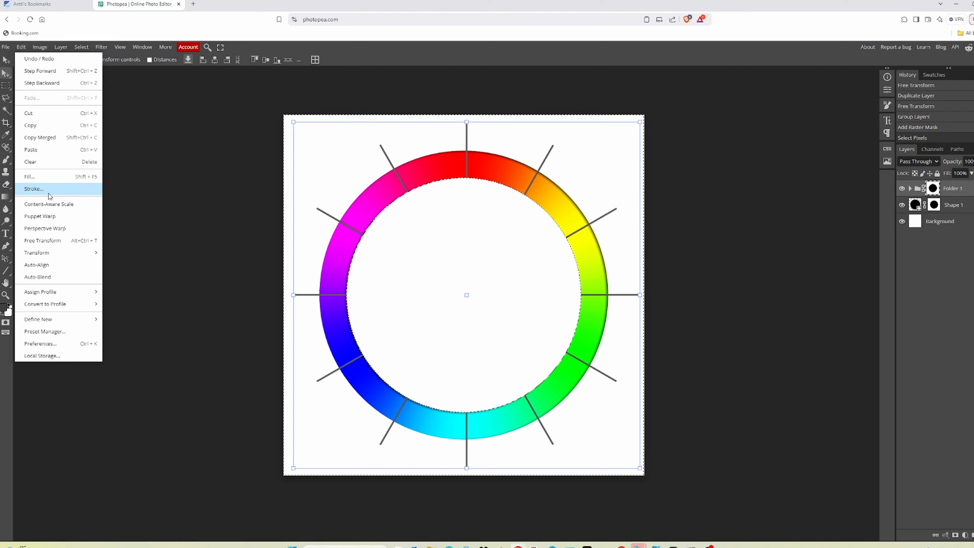
pyautogui.moveTo(58, 252)
pyautogui.click(158, 270)
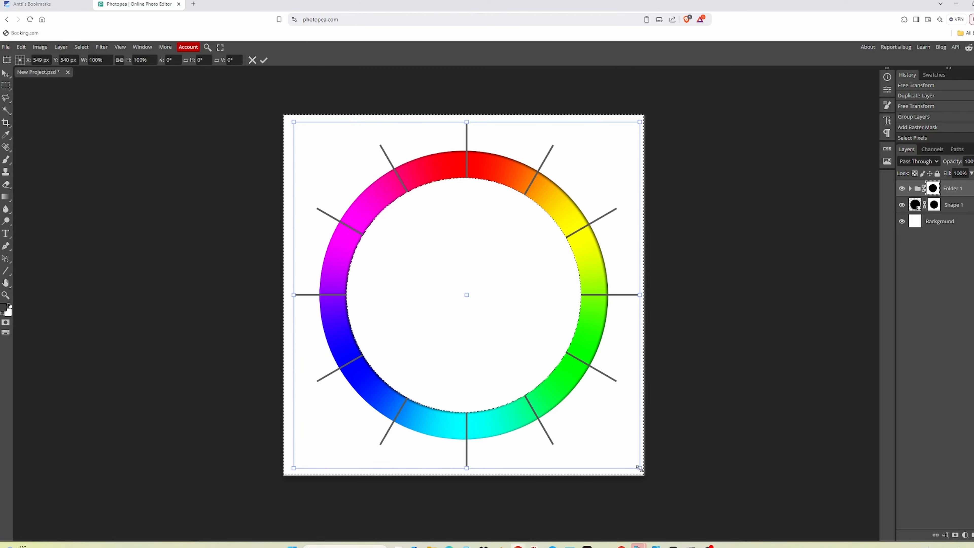
pyautogui.moveTo(639, 467); pyautogui.dragTo(600, 407)
pyautogui.click(951, 210)
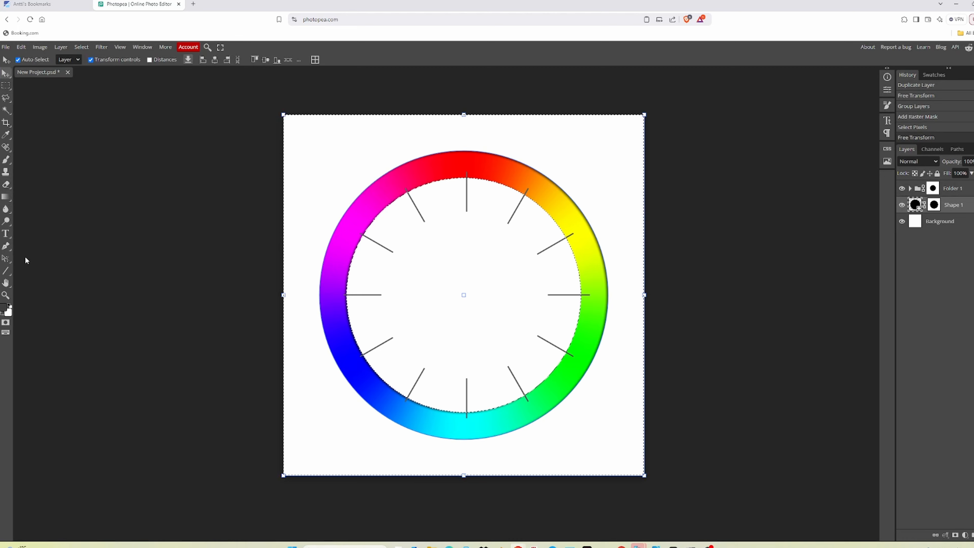
# Draw a circular ellipse path centered inside the wheel, just within the inner ends of the division lines
pyautogui.rightClick(7, 272)
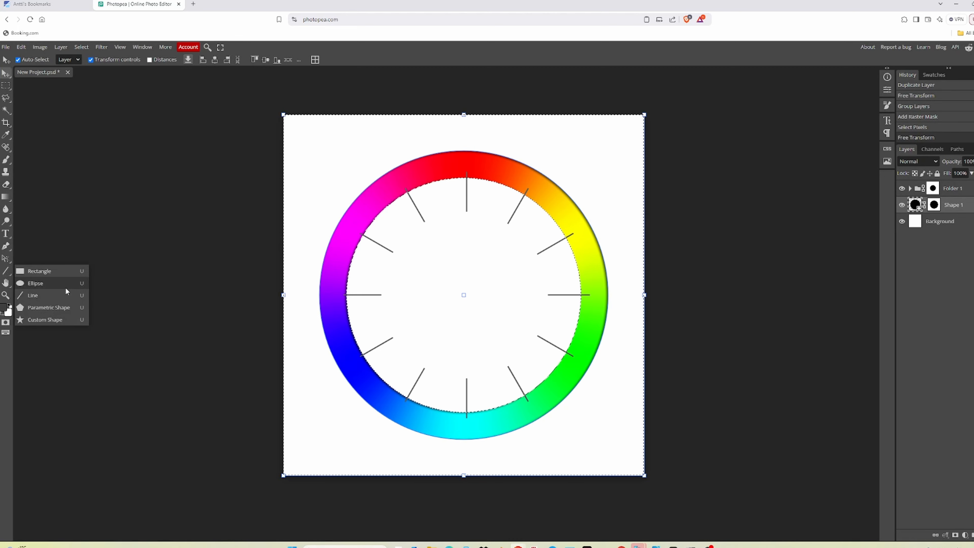
pyautogui.click(35, 283)
pyautogui.click(28, 60)
pyautogui.click(28, 71)
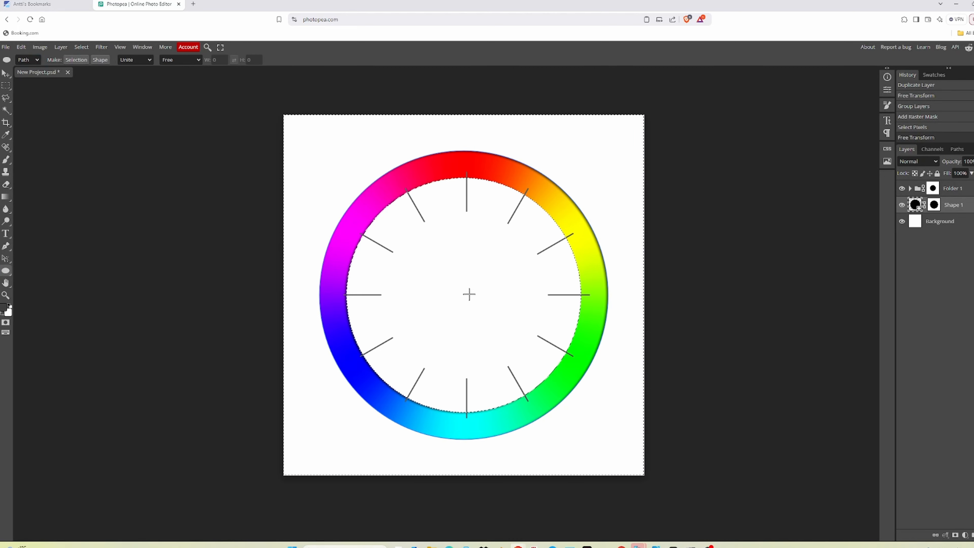
pyautogui.moveTo(464, 292); pyautogui.dragTo(562, 358)
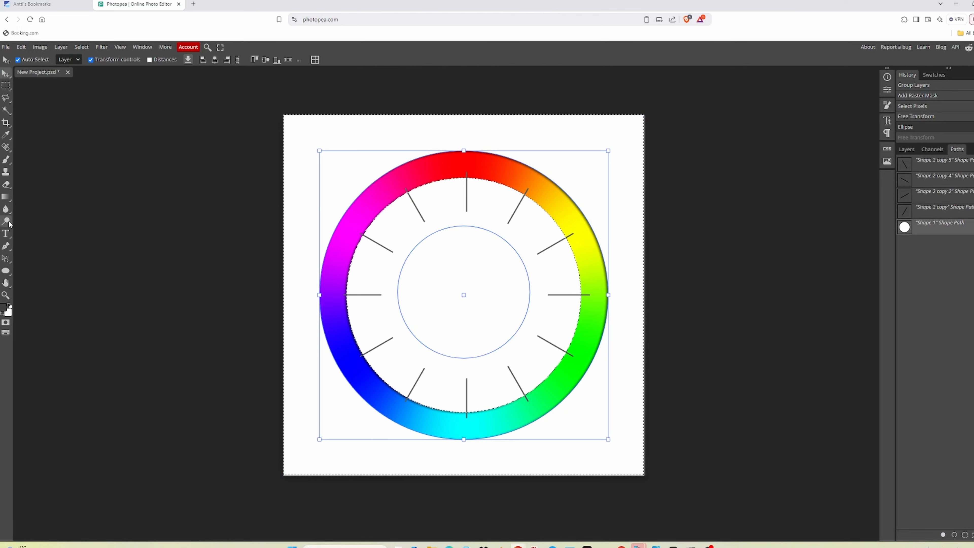
# Add 30 px text along the inner circle with degree labels from 0 to 330 in steps of 30, aligned with the lines
pyautogui.click(6, 234)
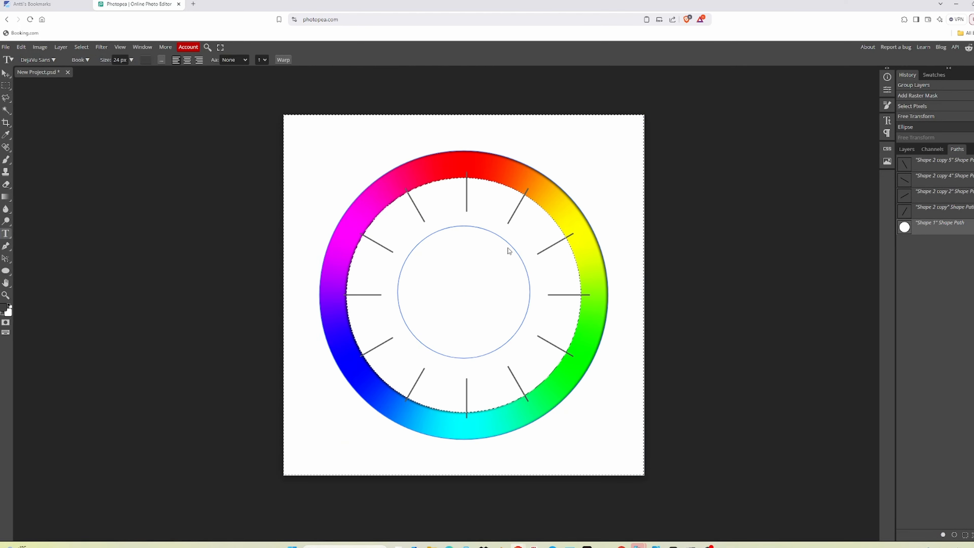
pyautogui.click(478, 229)
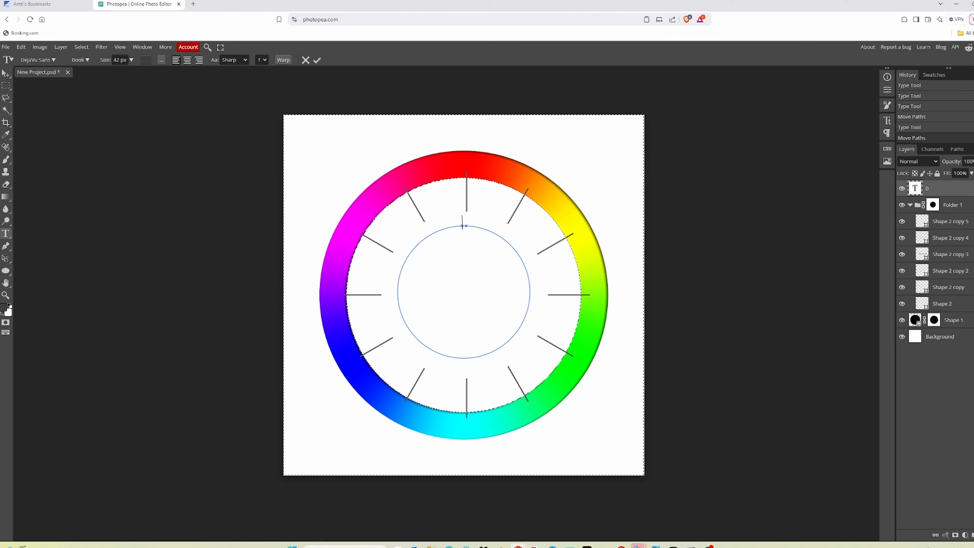
pyautogui.write('0')
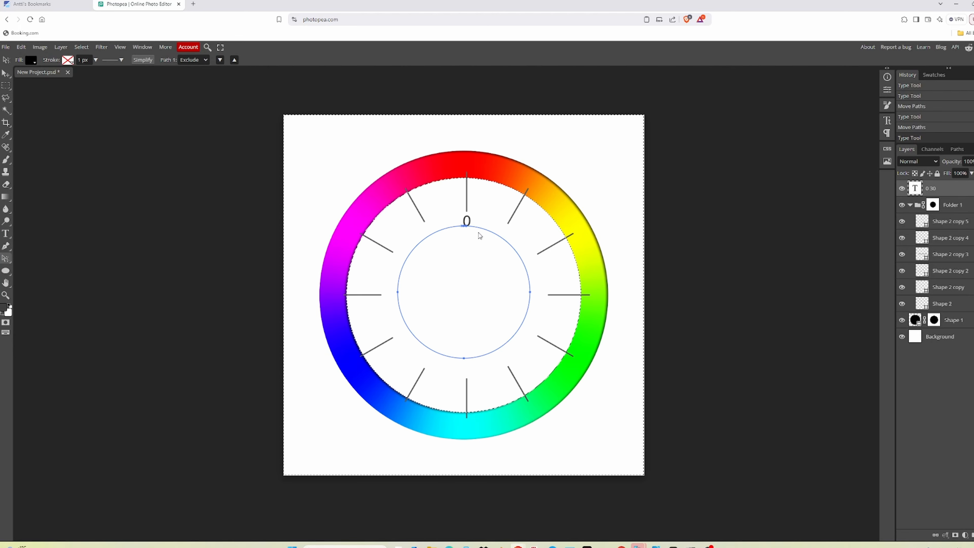
pyautogui.moveTo(466, 226); pyautogui.dragTo(520, 235)
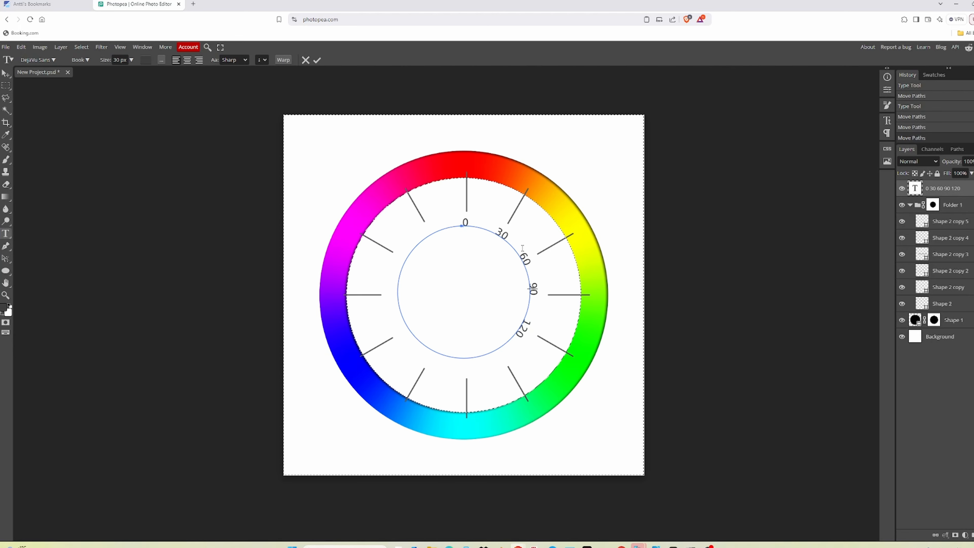
pyautogui.write('150 180 210 240 270 300 ')
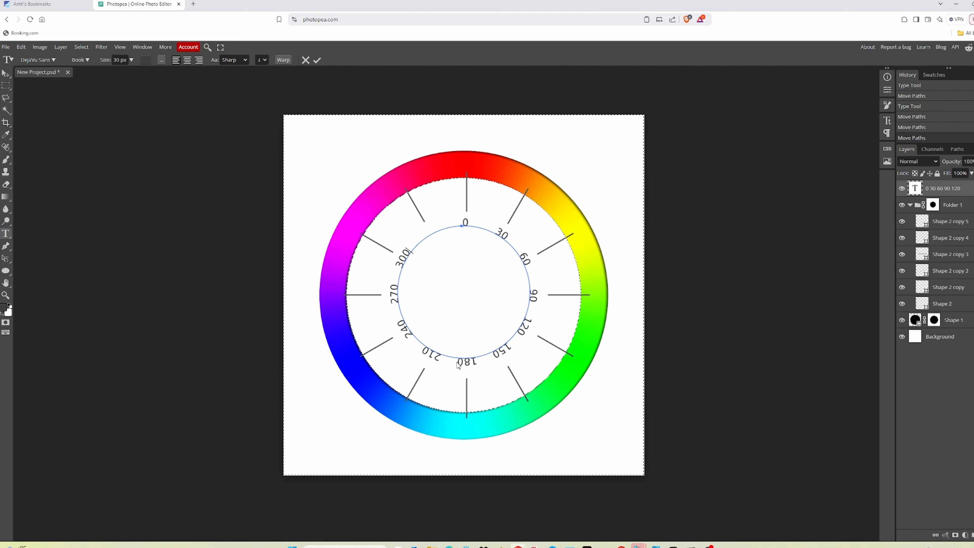
pyautogui.write('330')
pyautogui.click(6, 258)
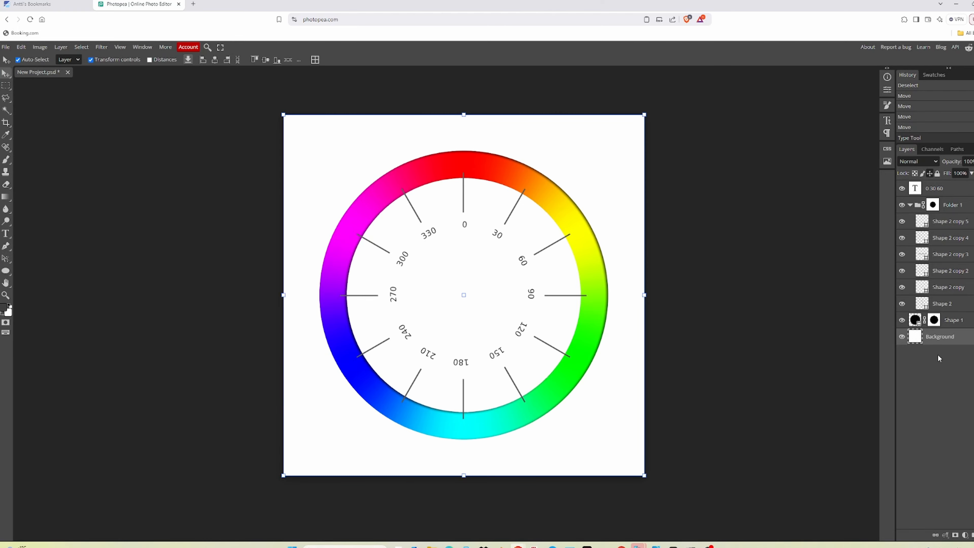
# Show the rulers and place one horizontal and one vertical guide through the wheel's center
pyautogui.click(82, 47)
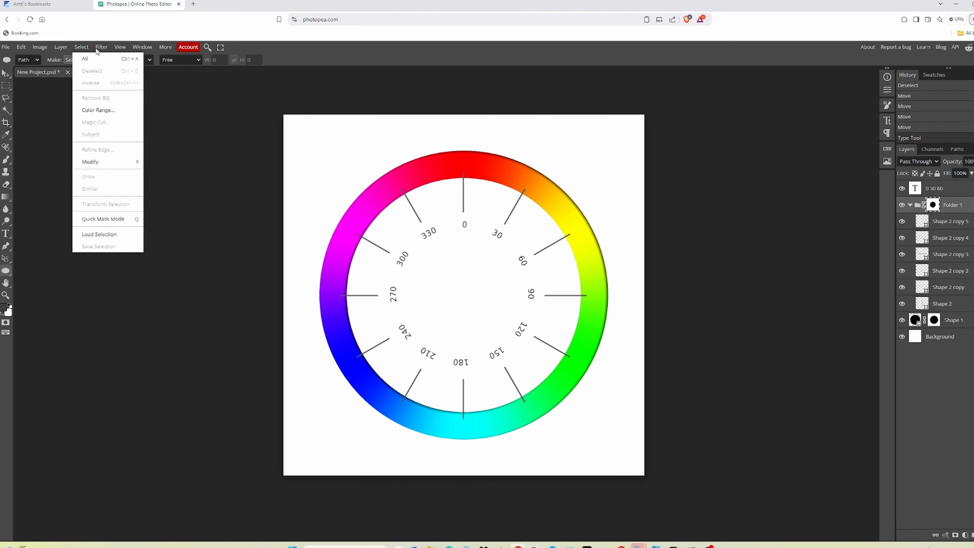
pyautogui.moveTo(120, 47)
pyautogui.moveTo(176, 149)
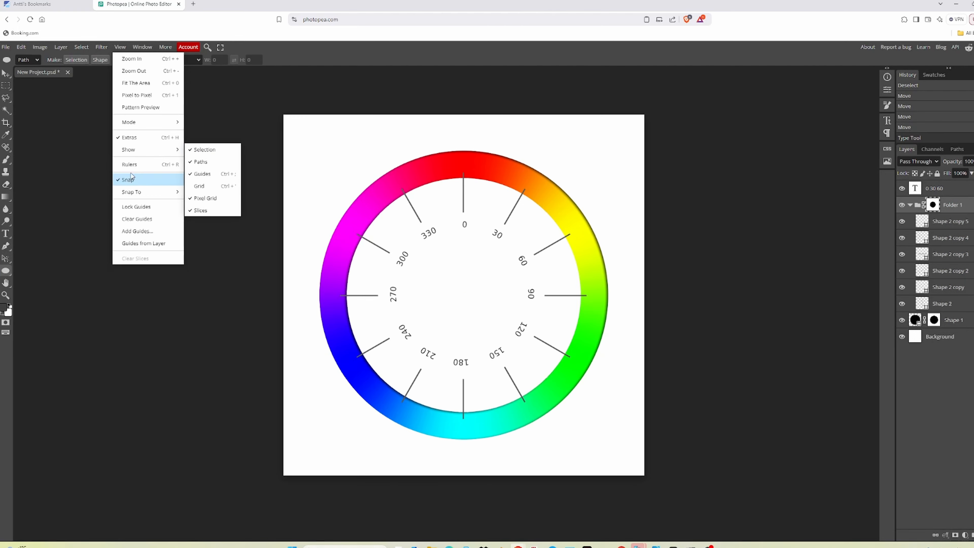
pyautogui.click(132, 164)
pyautogui.moveTo(237, 82); pyautogui.dragTo(328, 296)
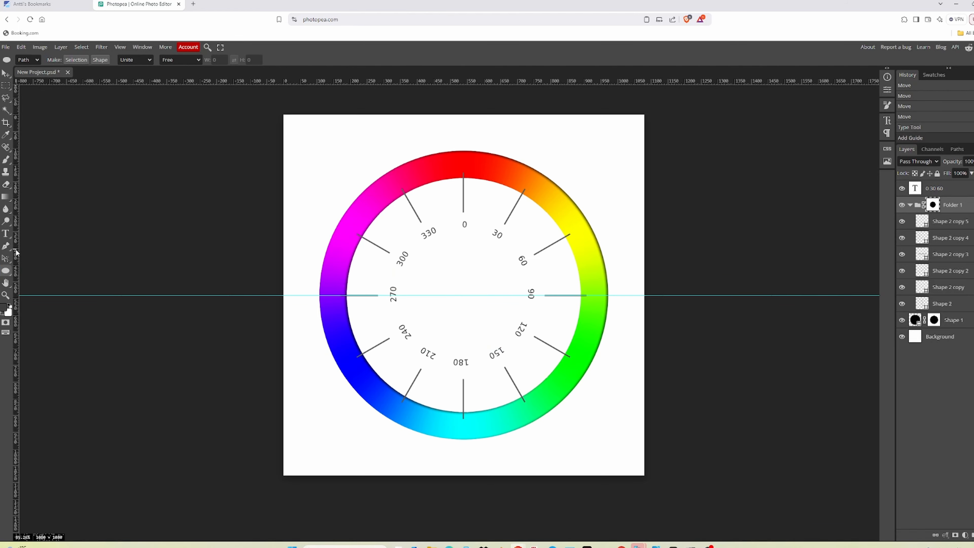
pyautogui.moveTo(16, 252); pyautogui.dragTo(463, 265)
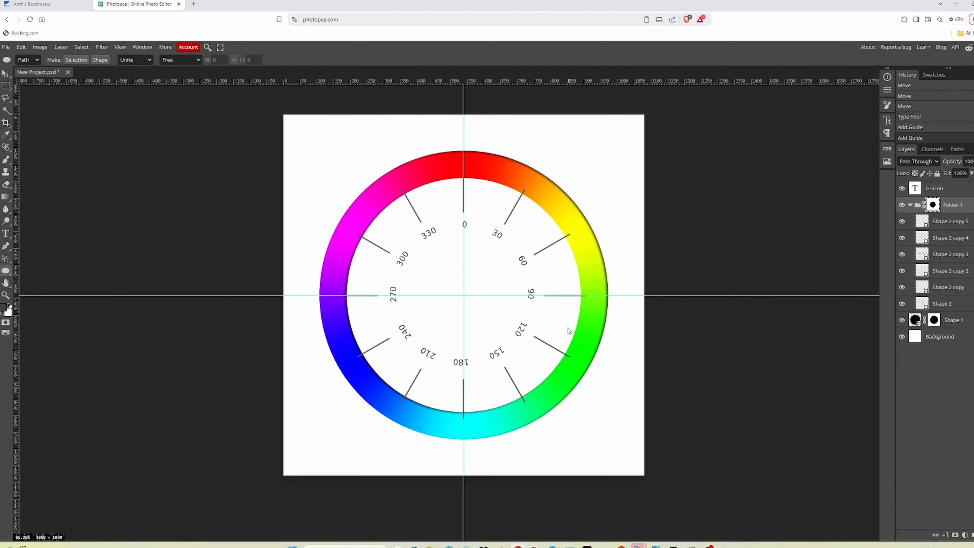
# Draw a circular path around the ring and add 24 px text along it: RED, MAGENTA-RED, MAGENTA, BLUE-MAGENTA, BLUE, BLUE-CYAN, CYAN, GREEN-CYAN, GREEN, YELLOW-GREEN, YELLOW, RED-ORANGE
pyautogui.moveTo(464, 296); pyautogui.dragTo(855, 447)
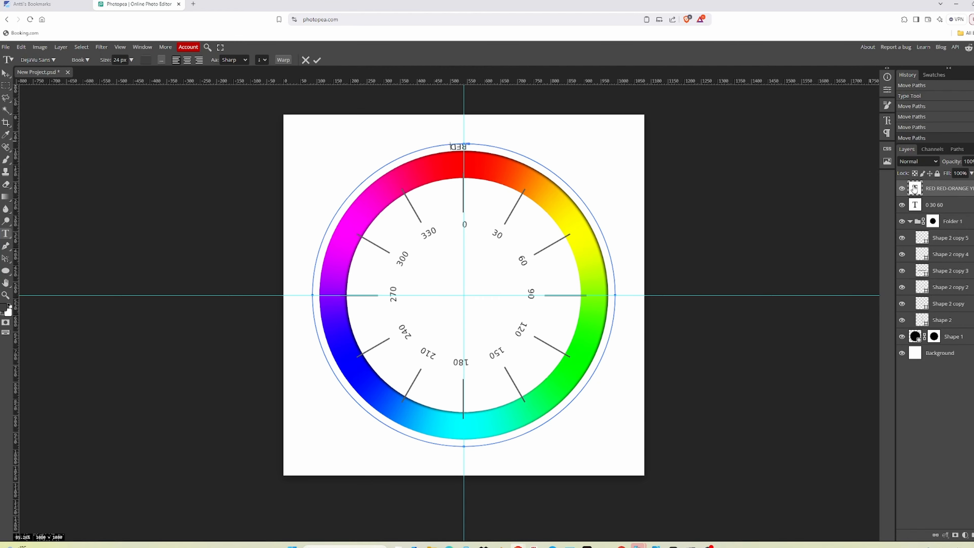
pyautogui.write('MAGENTA-RED          MAGENTA             BLUE-MAGENTA          BLUE          BLU')
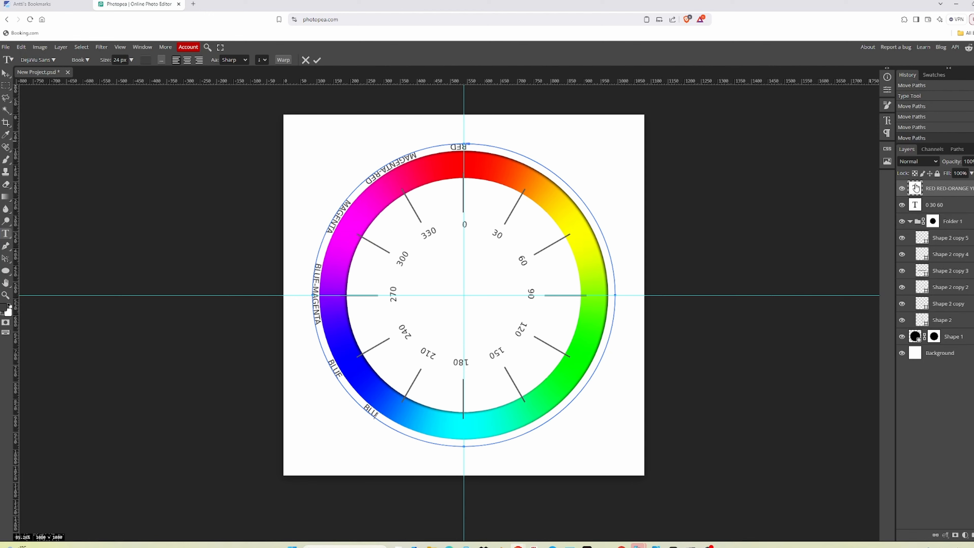
pyautogui.write('E-CYAN          CYAN          GREEN-CYAN          GREEN          YELLOW-GREEN          YELLOW          RED-ORANGE')
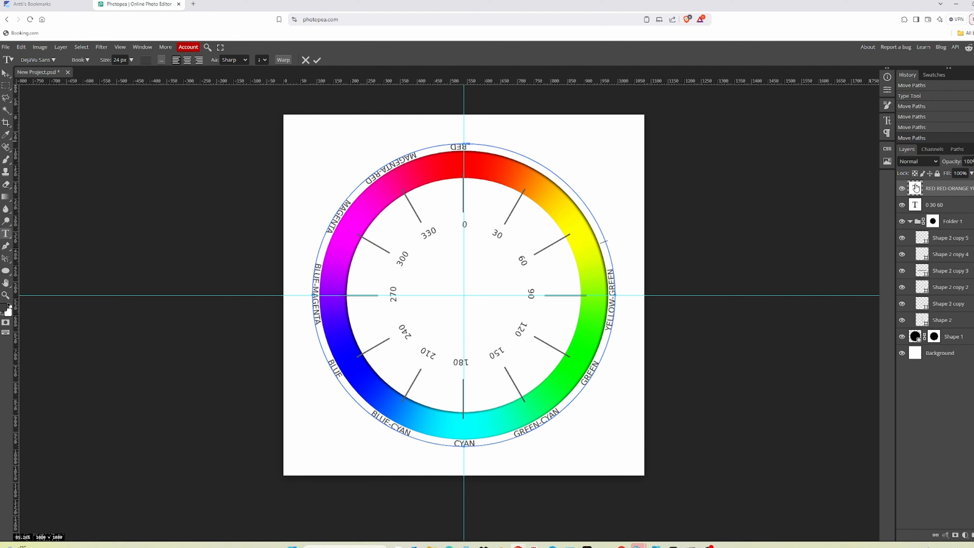
# Remove surplus spaces between the hue names around the ring so each name lines up with its division line
pyautogui.click(915, 191)
pyautogui.press('Right')
pyautogui.press('Right')
pyautogui.press('Right')
pyautogui.press('Right')
pyautogui.press('Right')
pyautogui.press('Right')
pyautogui.press('Right')
pyautogui.press('Right')
pyautogui.press('Right')
pyautogui.press('Right')
pyautogui.press('Right')
pyautogui.press('Right')
pyautogui.press('Right')
pyautogui.press('Right')
pyautogui.press('Right')
pyautogui.press('Right')
pyautogui.press('Right')
pyautogui.press('Right')
pyautogui.press('Right')
pyautogui.press('Right')
pyautogui.press('Right')
pyautogui.press('Right')
pyautogui.press('Right')
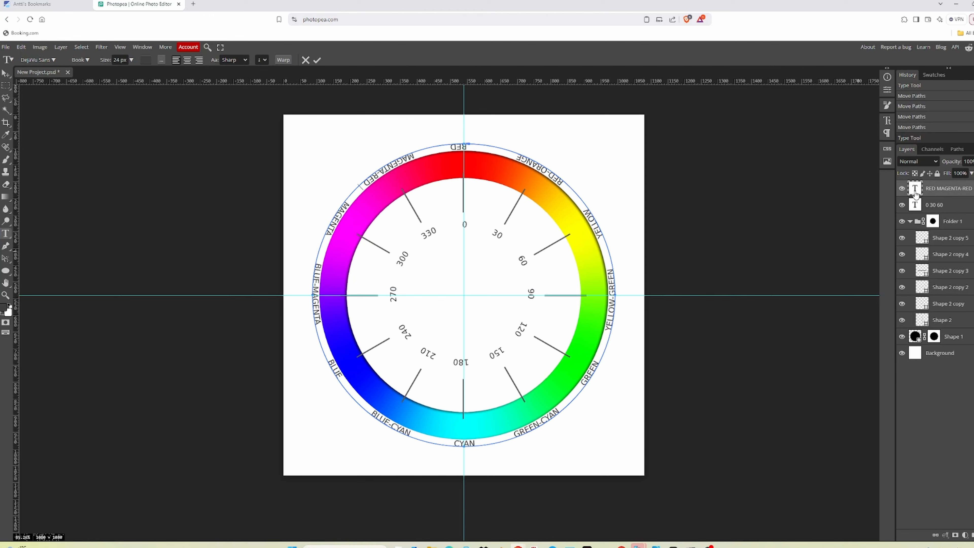
pyautogui.press('Right')
pyautogui.press('Right')
pyautogui.press('Right')
pyautogui.press('Right')
pyautogui.press('Right')
pyautogui.press('Right')
pyautogui.press('Right')
pyautogui.press('Right')
pyautogui.press('Right')
pyautogui.press('Right')
pyautogui.press('Right')
pyautogui.press('Right')
pyautogui.press('Right')
pyautogui.press('Right')
pyautogui.press('Right')
pyautogui.press('Right')
pyautogui.press('Right')
pyautogui.press('Right')
pyautogui.press('Right')
pyautogui.press('Right')
pyautogui.press('Delete')
pyautogui.press('Delete')
pyautogui.press('Right')
pyautogui.press('Right')
pyautogui.press('Right')
pyautogui.press('Right')
pyautogui.press('Right')
pyautogui.press('Right')
pyautogui.press('Right')
pyautogui.press('Right')
pyautogui.press('Right')
pyautogui.press('Right')
pyautogui.press('Right')
pyautogui.press('Right')
pyautogui.press('Right')
pyautogui.press('Right')
pyautogui.press('Right')
pyautogui.press('Right')
pyautogui.press('Right')
pyautogui.press('Right')
pyautogui.press('Right')
pyautogui.press('Right')
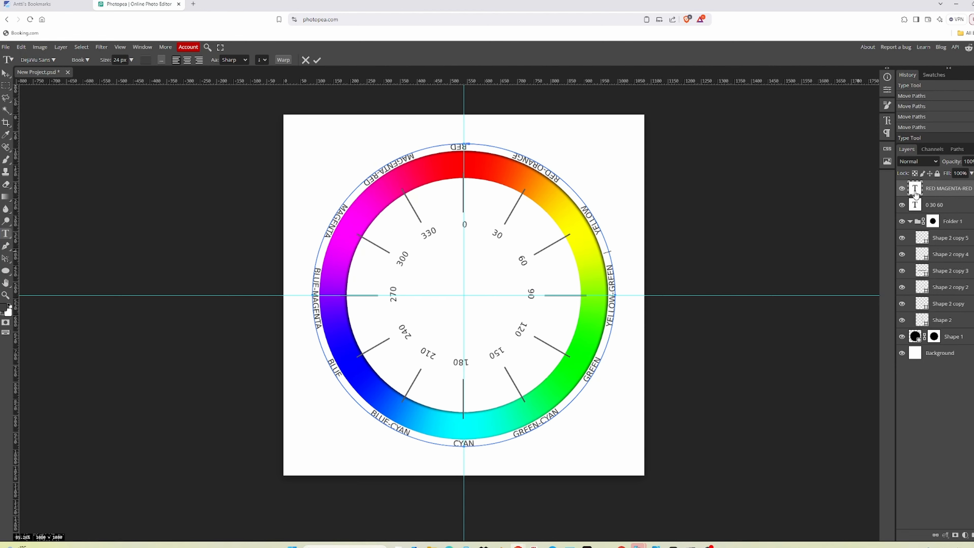
pyautogui.press('Delete')
pyautogui.click(5, 259)
pyautogui.click(956, 149)
pyautogui.click(907, 149)
pyautogui.click(936, 353)
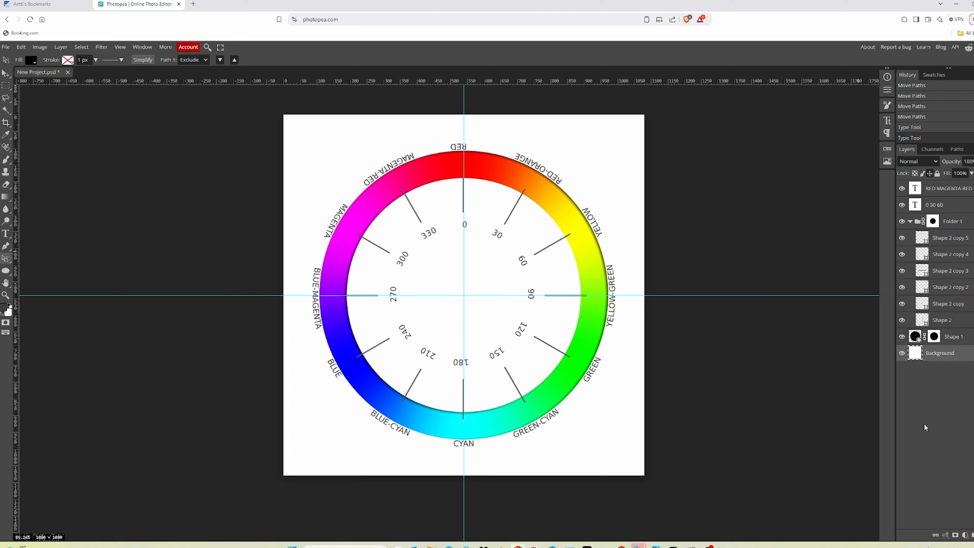
# Save the project as a PSD file named hue wheel 01 in a folder on the Desktop
pyautogui.click(6, 47)
pyautogui.click(32, 137)
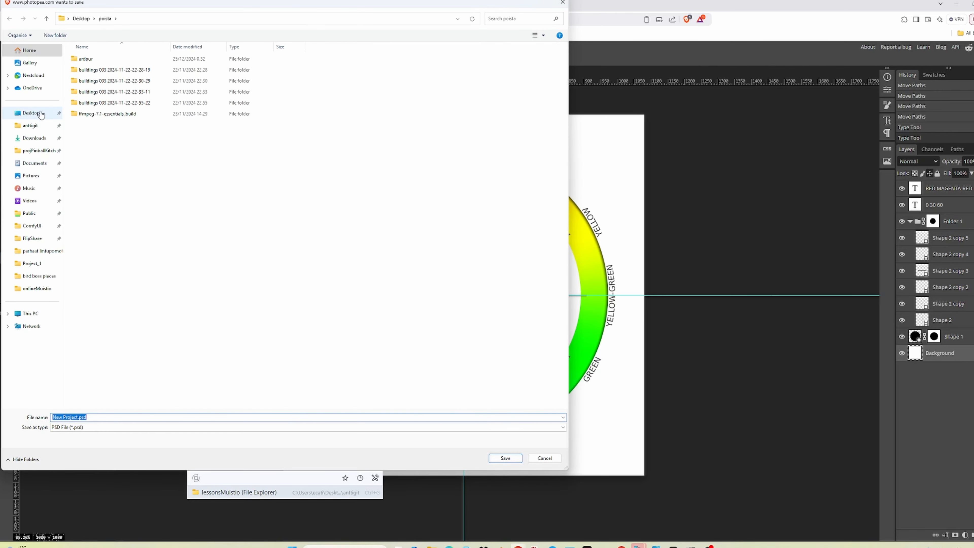
pyautogui.click(34, 113)
pyautogui.doubleClick(90, 103)
pyautogui.click(142, 430)
pyautogui.write('hue wheel 01')
pyautogui.press('Return')
# Shift the hue-name text along its circular path so RED is centered above the 0 line
pyautogui.doubleClick(915, 189)
pyautogui.click(465, 144)
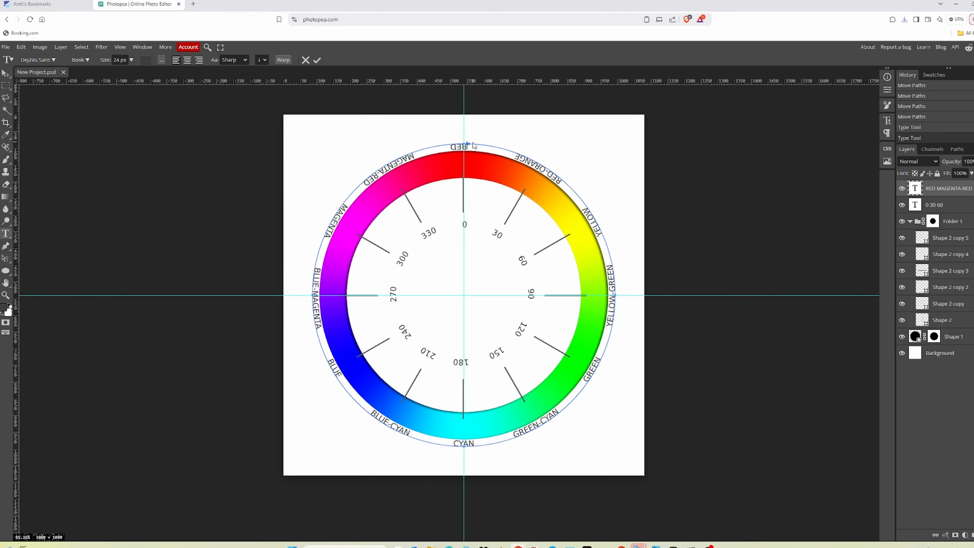
pyautogui.click(6, 258)
pyautogui.moveTo(463, 144); pyautogui.dragTo(473, 147)
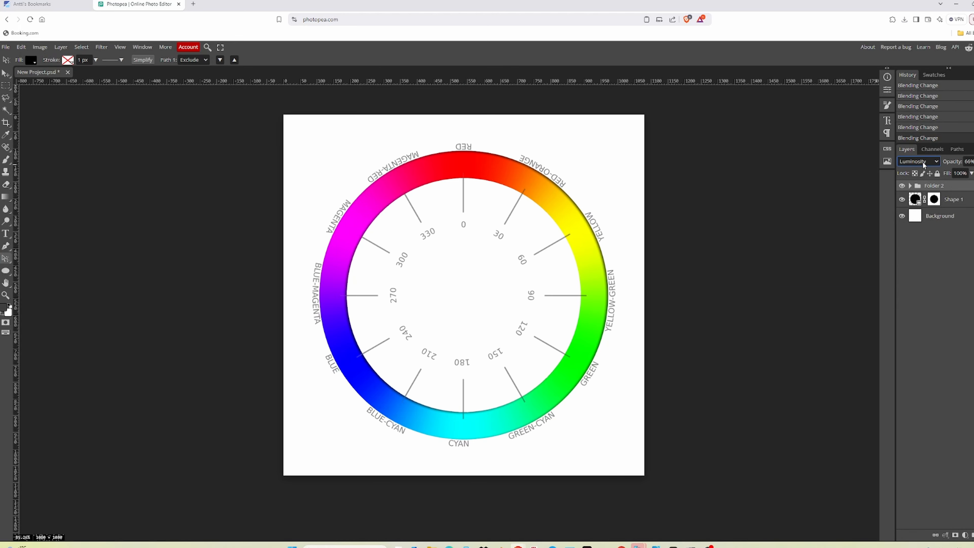
# Set the blend mode of the labels and lines folder to Hard Light and its opacity to 81%
pyautogui.press('Up')
pyautogui.press('Up')
pyautogui.press('Up')
pyautogui.press('Up')
pyautogui.press('Up')
pyautogui.press('Up')
pyautogui.press('Up')
pyautogui.press('Up')
pyautogui.press('Up')
pyautogui.press('Up')
pyautogui.press('Up')
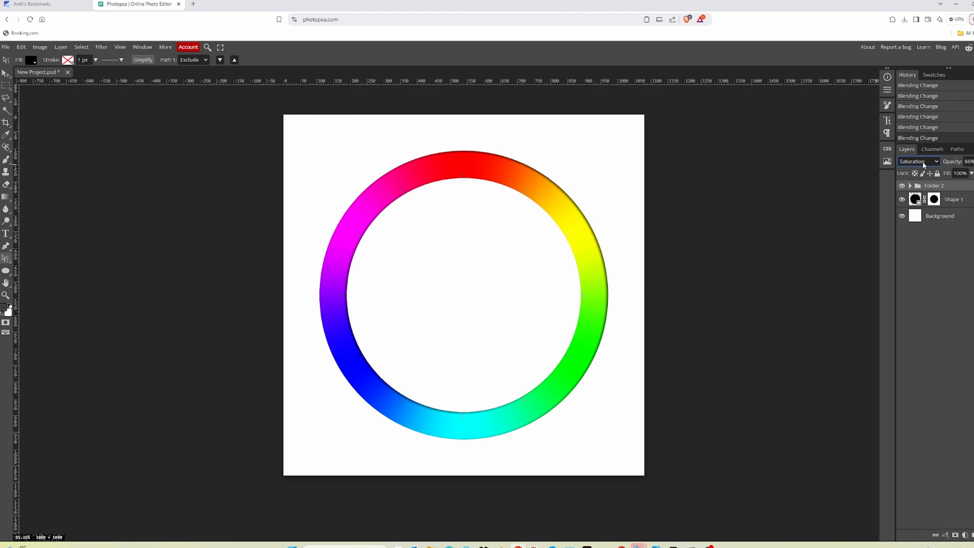
pyautogui.press('Up')
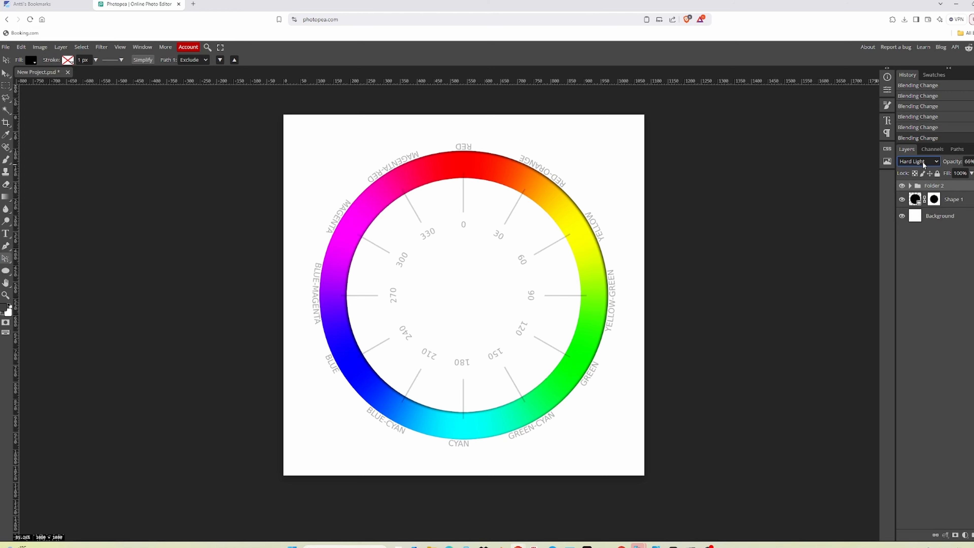
pyautogui.click(973, 161)
pyautogui.moveTo(969, 173); pyautogui.dragTo(971, 173)
pyautogui.click(403, 315)
# Draw an upward-pointing three-sided polygon as a shape at the wheel's center, reaching about to the degree labels
pyautogui.rightClick(5, 270)
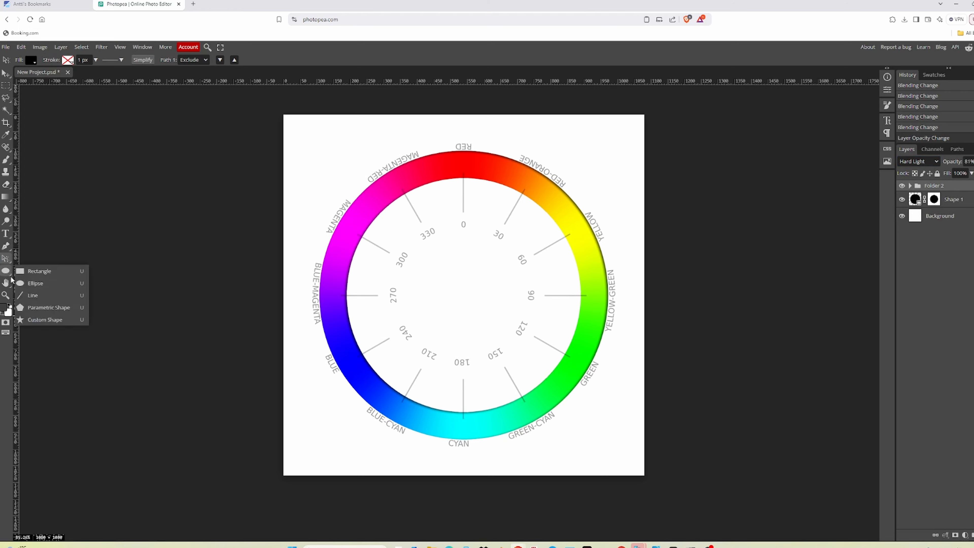
pyautogui.click(58, 307)
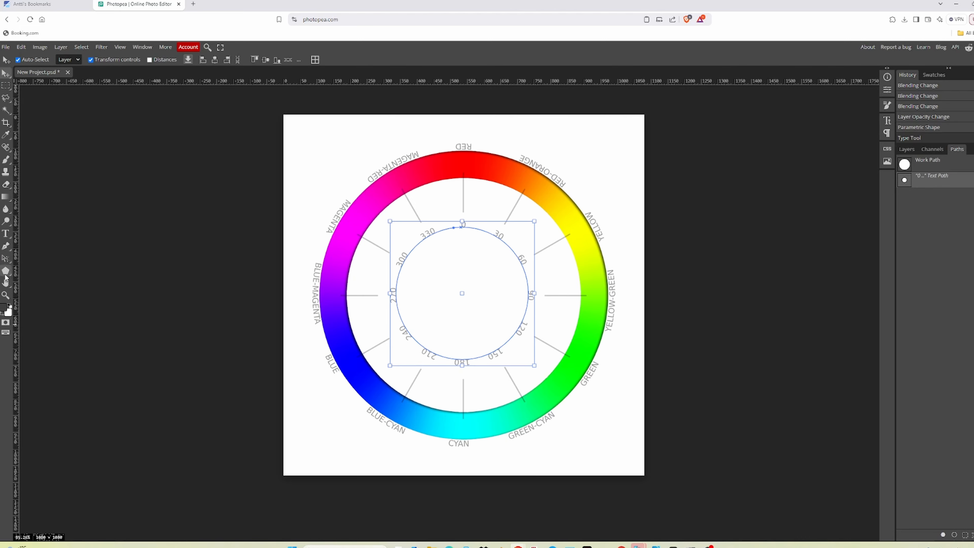
pyautogui.click(5, 271)
pyautogui.click(27, 70)
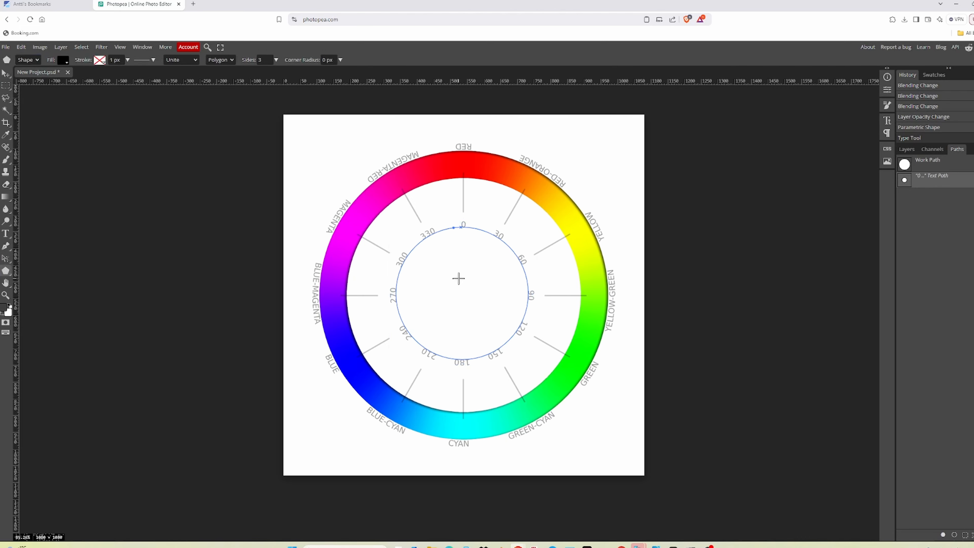
pyautogui.moveTo(464, 291); pyautogui.dragTo(520, 317)
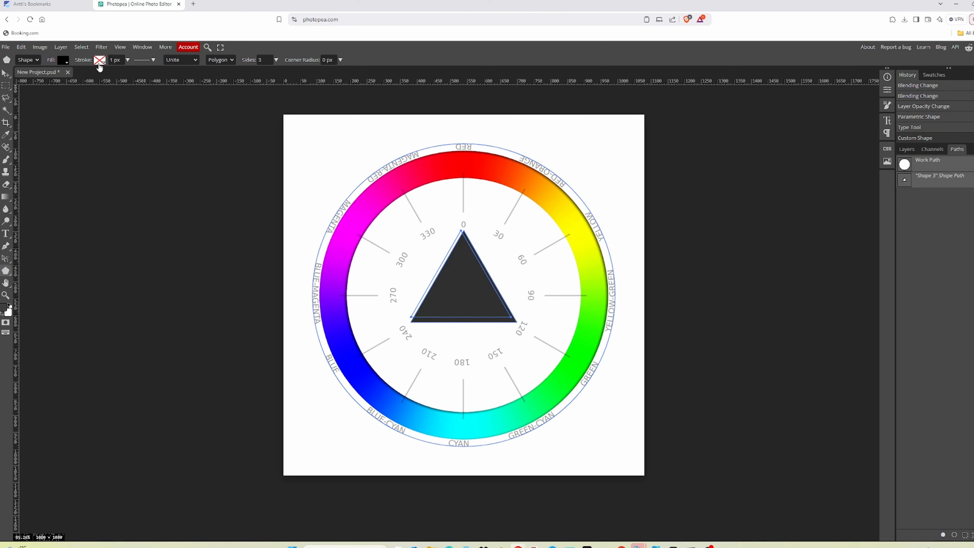
# Give the central triangle a solid black 1 px stroke and remove its fill
pyautogui.click(100, 64)
pyautogui.click(133, 77)
pyautogui.click(65, 61)
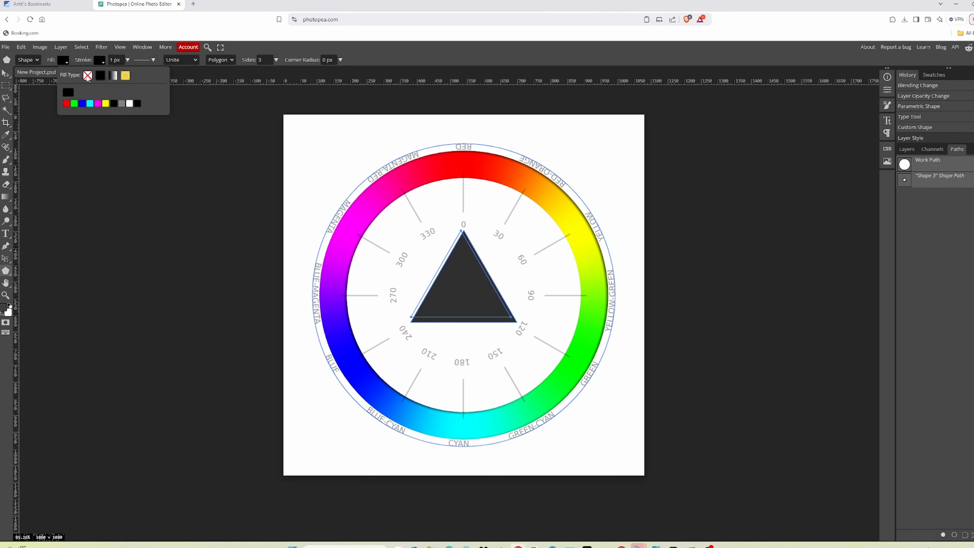
pyautogui.click(88, 75)
# Scale the central triangle down to about 75% and center it inside the ring of degree numbers
pyautogui.press('v')
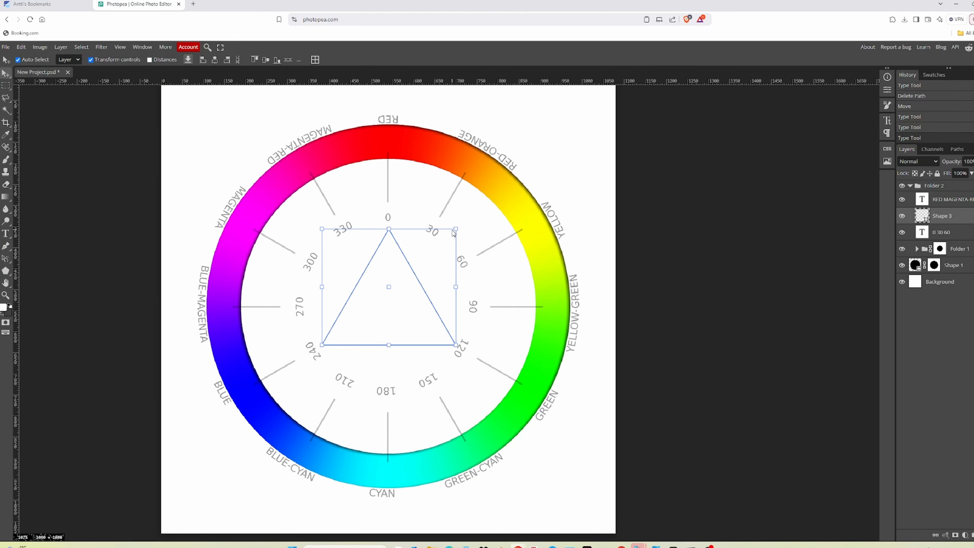
pyautogui.moveTo(456, 231); pyautogui.dragTo(431, 271)
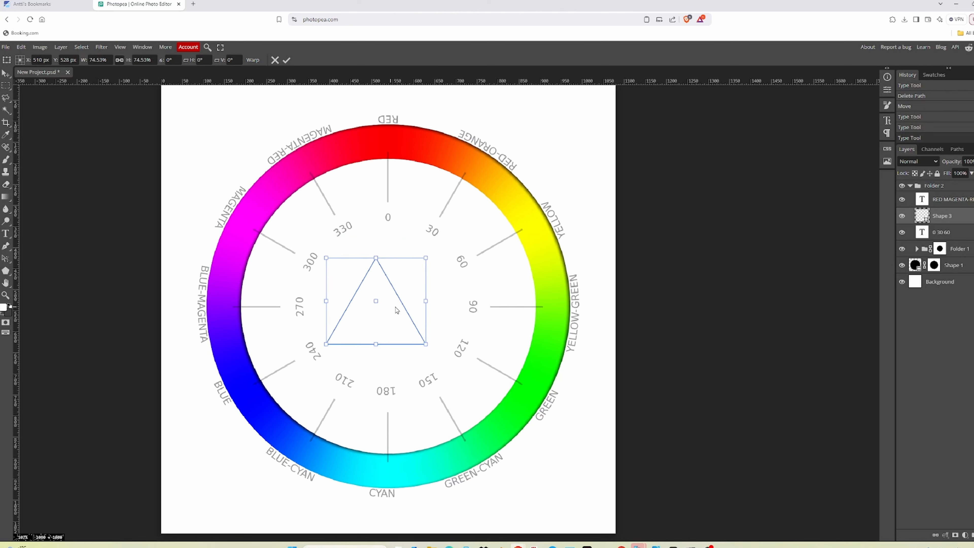
pyautogui.moveTo(388, 311)
pyautogui.mouseDown()
pyautogui.moveTo(406, 296)
pyautogui.moveTo(405, 316)
pyautogui.moveTo(405, 302)
pyautogui.mouseUp()
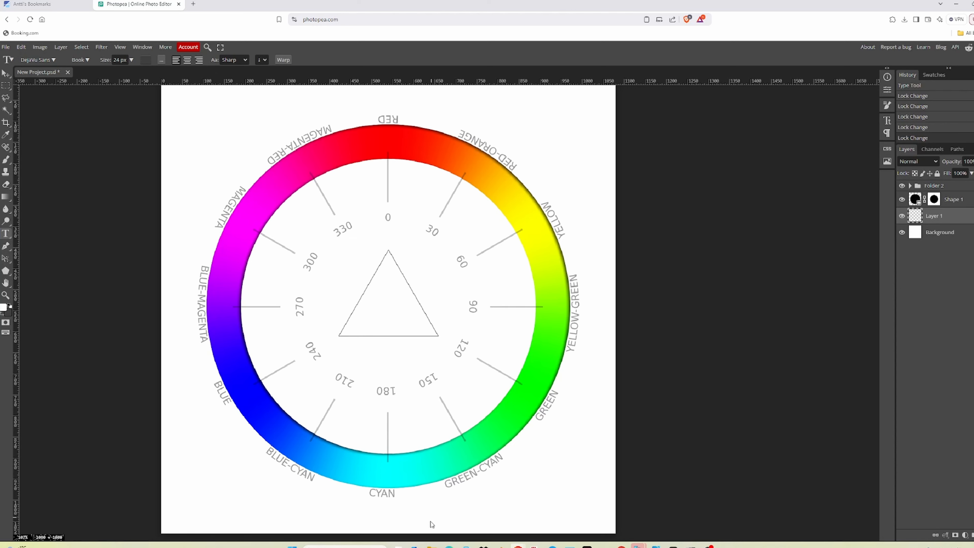
# Add the text PRIMARY in 24 px DejaVu Sans and place it inside the central triangle
pyautogui.click(414, 507)
pyautogui.write('PRIMARY')
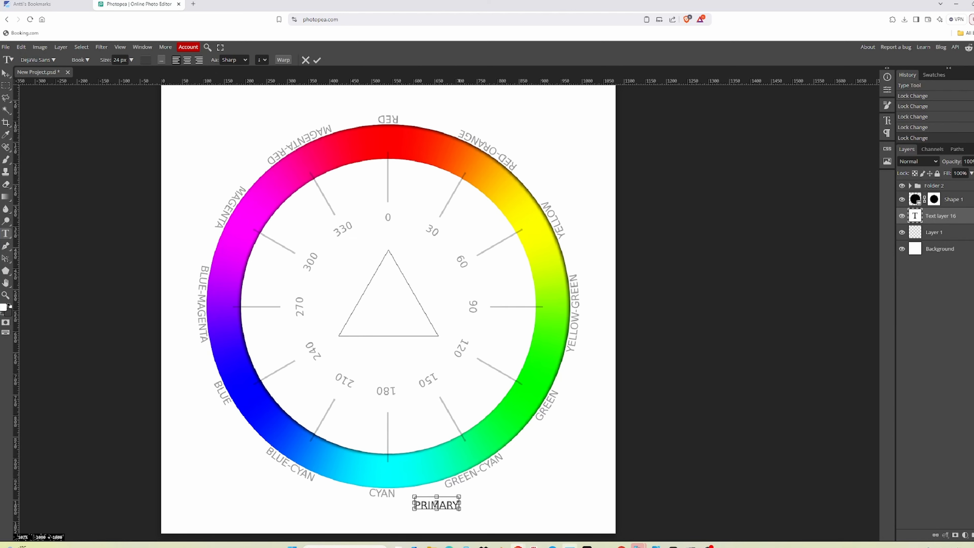
pyautogui.hotkey('ctrl', 'a')
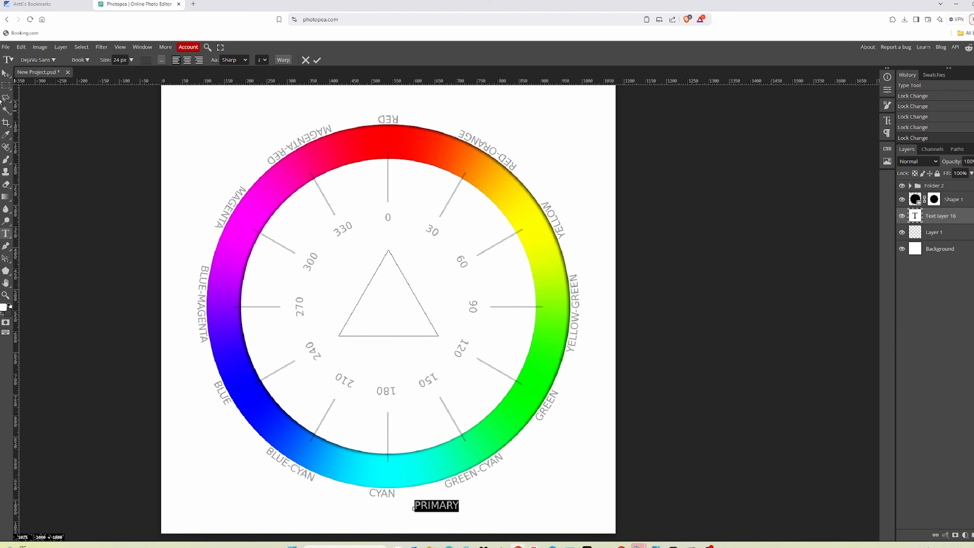
pyautogui.click(6, 73)
pyautogui.moveTo(440, 504); pyautogui.dragTo(437, 314)
pyautogui.hotkey('ctrl', 'z')
pyautogui.moveTo(451, 506); pyautogui.dragTo(400, 302)
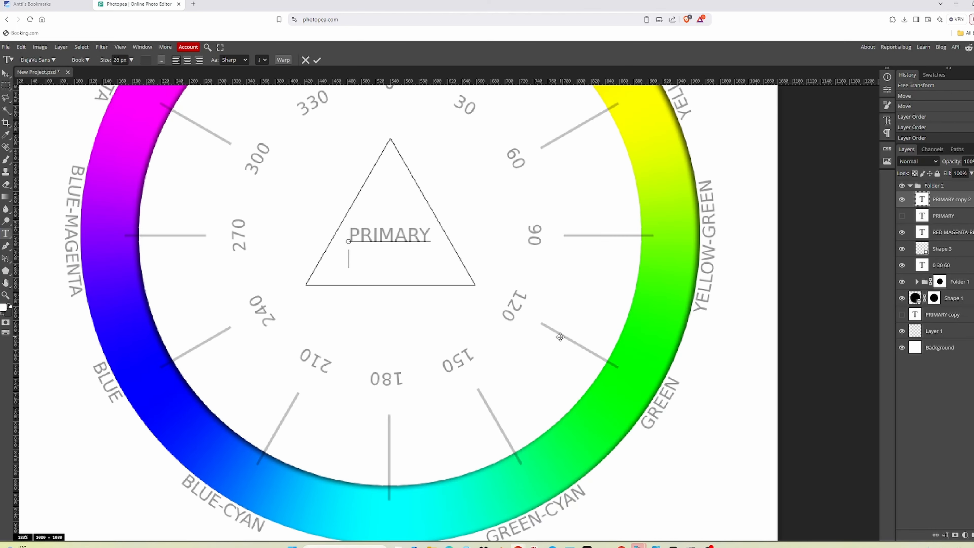
# Add RGB as a second line below PRIMARY, center-align both lines and position the text in the middle of the triangle
pyautogui.write('RGB')
pyautogui.hotkey('ctrl', 'a')
pyautogui.click(187, 59)
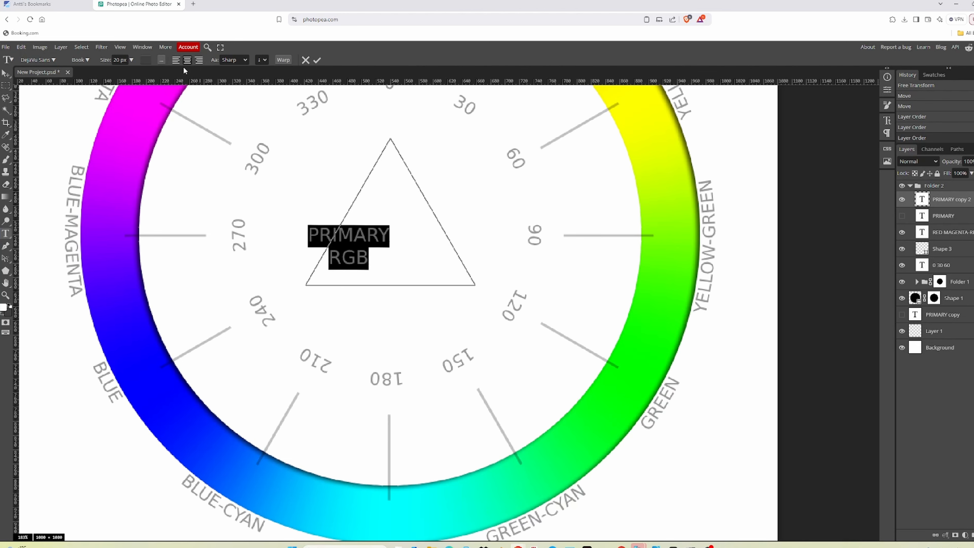
pyautogui.click(6, 72)
pyautogui.moveTo(366, 240); pyautogui.dragTo(408, 228)
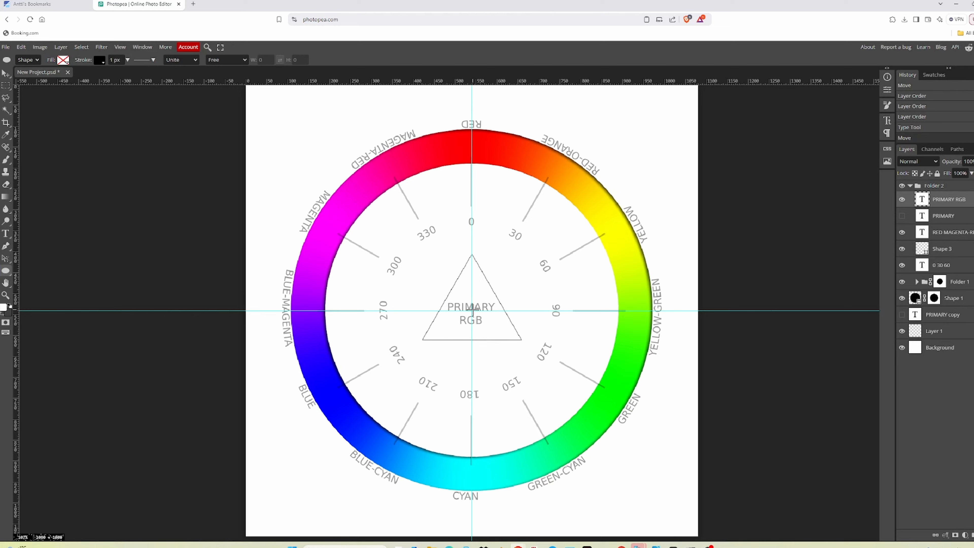
# Draw an unfilled circle centered on the wheel through the hue names and thicken its black stroke into a wide outer band
pyautogui.moveTo(471, 311); pyautogui.dragTo(855, 494)
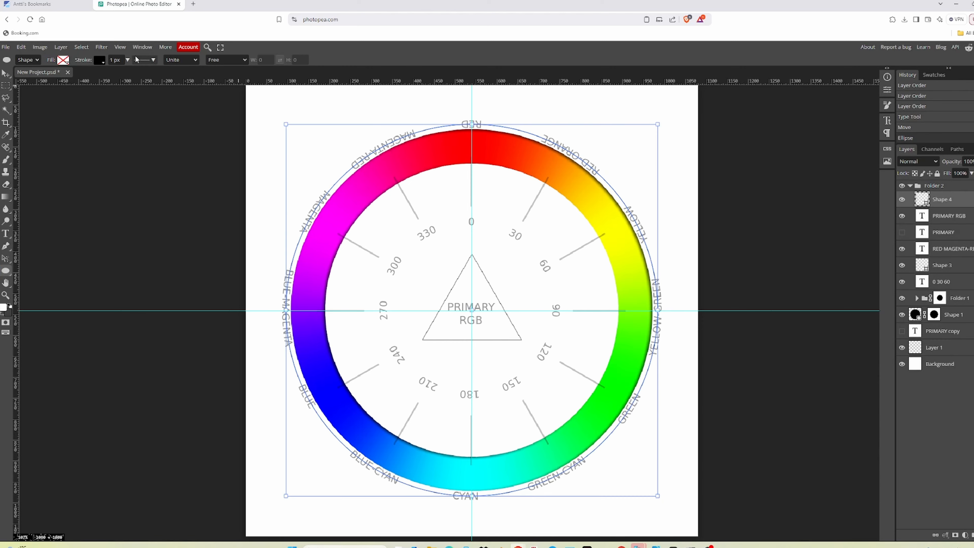
pyautogui.click(127, 60)
pyautogui.moveTo(109, 71); pyautogui.dragTo(121, 76)
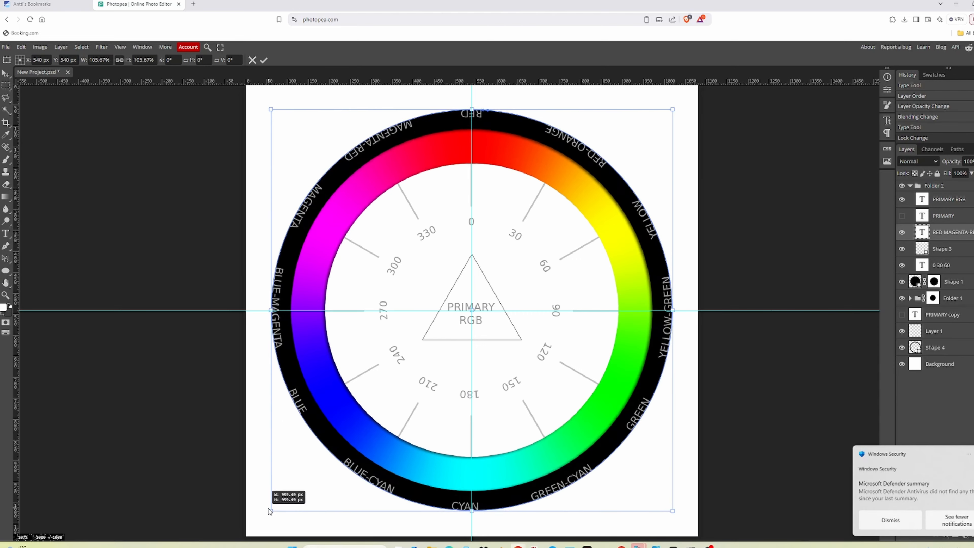
# Enlarge the circular hue-name text slightly about the wheel's center so the names sit within the black outer band
pyautogui.press('Return')
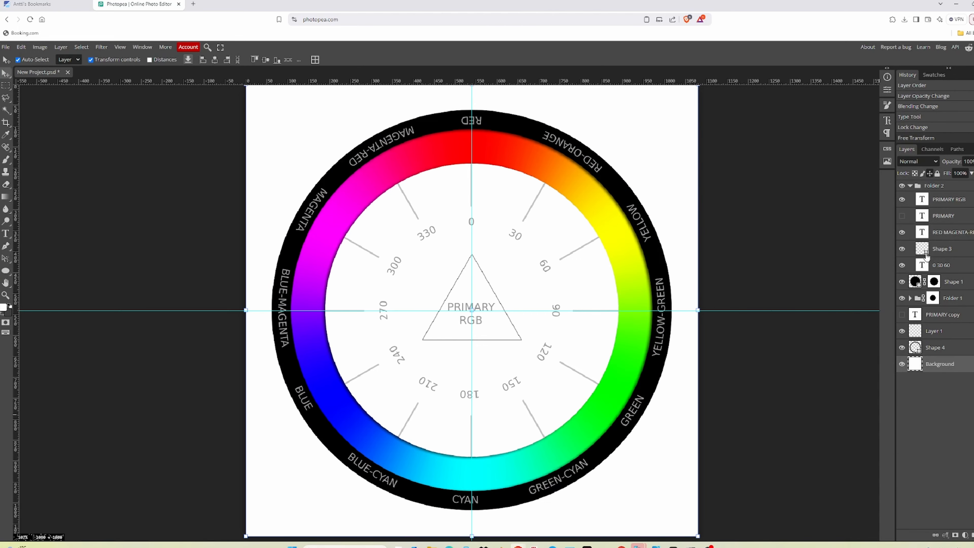
pyautogui.click(954, 365)
pyautogui.press('v')
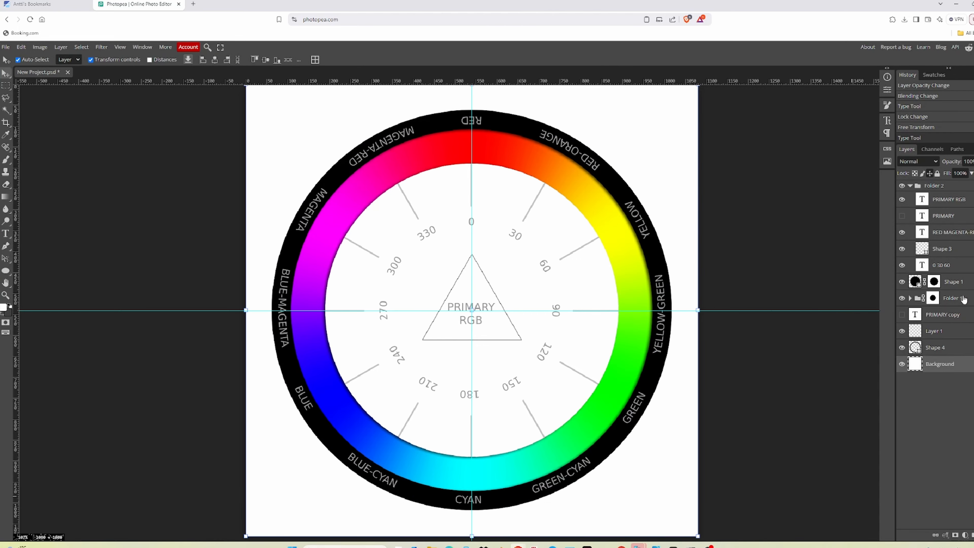
# Set the rainbow ring's inner shadow to a size of 27 px and a distance of 12 px
pyautogui.click(901, 282)
pyautogui.click(901, 281)
pyautogui.doubleClick(970, 282)
pyautogui.click(88, 175)
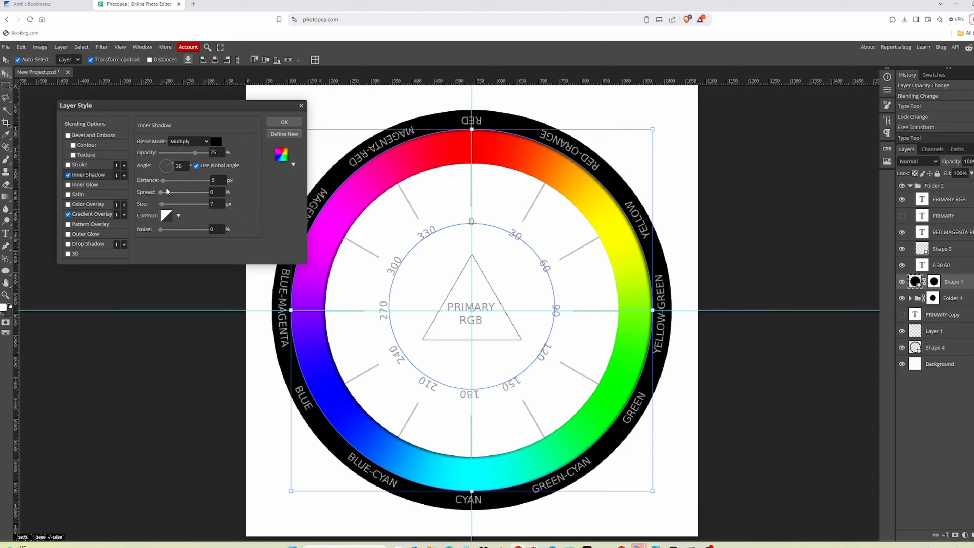
pyautogui.moveTo(161, 204); pyautogui.dragTo(165, 182)
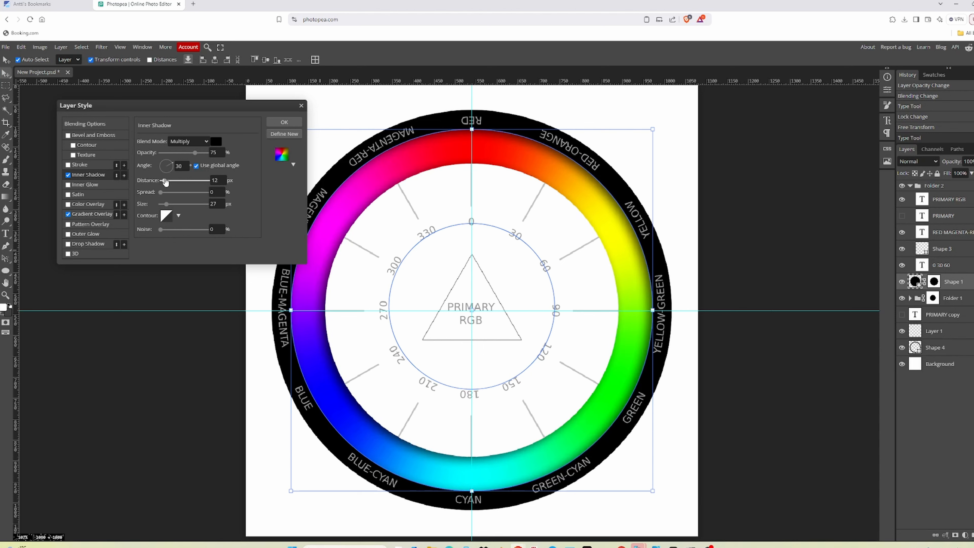
pyautogui.click(284, 122)
pyautogui.click(937, 367)
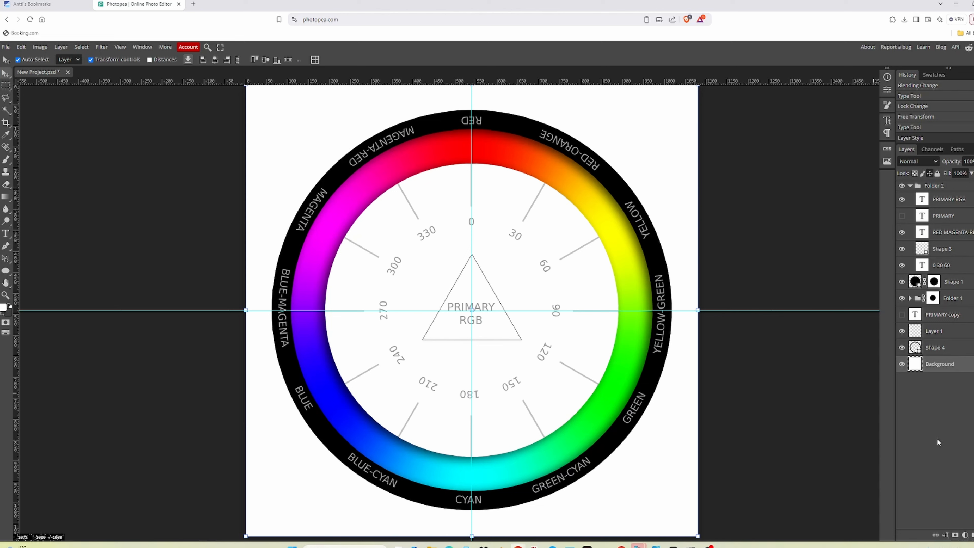
# Resize the whole image to 2160 by 2160 pixels, keeping the proportions linked
pyautogui.hotkey('ctrl', 'alt', 'i')
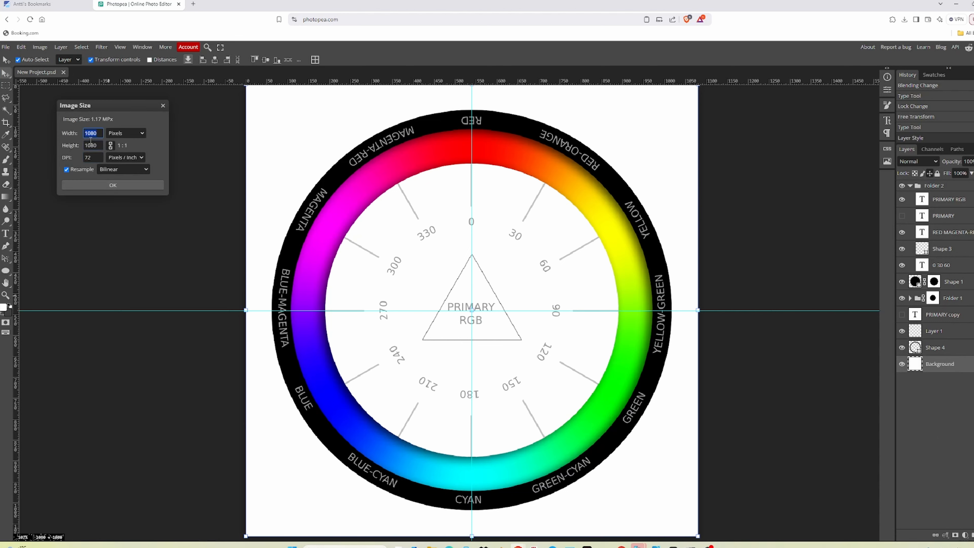
pyautogui.click(98, 133)
pyautogui.press('BackSpace')
pyautogui.press('BackSpace')
pyautogui.press('BackSpace')
pyautogui.press('BackSpace')
pyautogui.write('2160')
pyautogui.press('Tab')
pyautogui.click(100, 186)
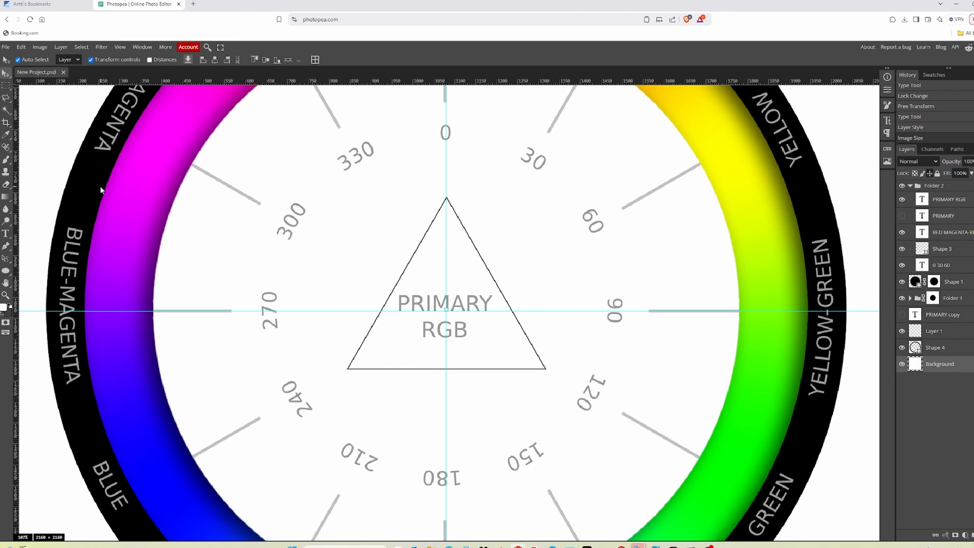
pyautogui.scroll(-8, 222, 227)
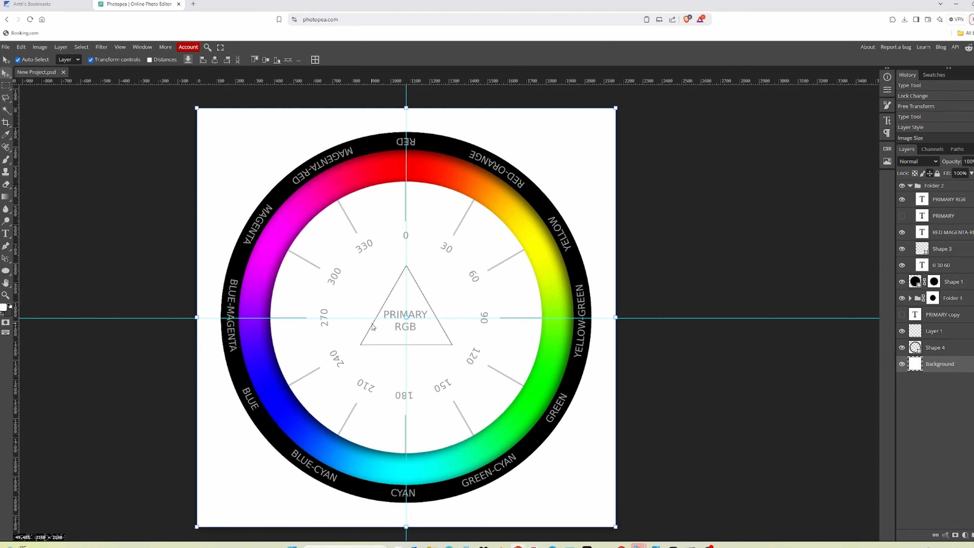
# Hide the white background layer and export the image with transparency as a PNG named hue wheel
pyautogui.click(902, 364)
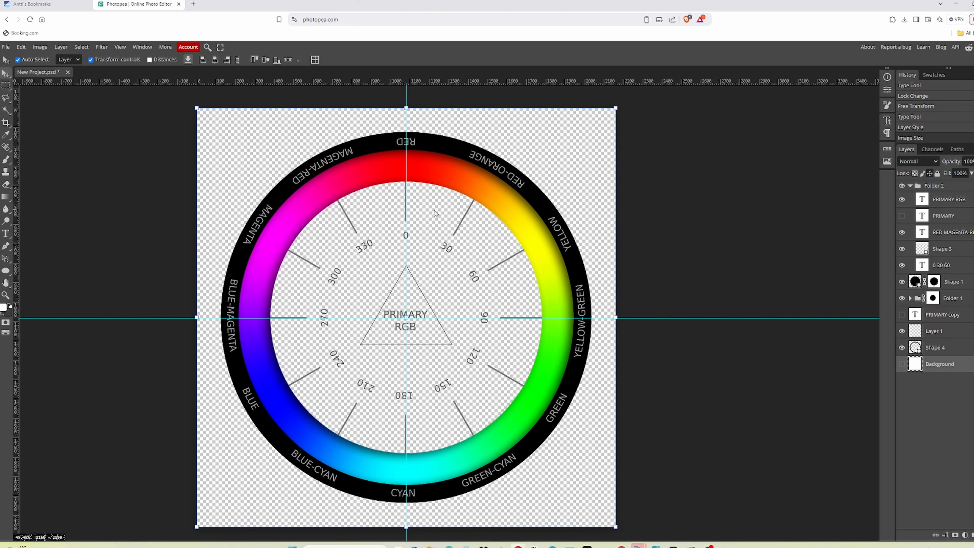
pyautogui.click(5, 47)
pyautogui.moveTo(43, 165)
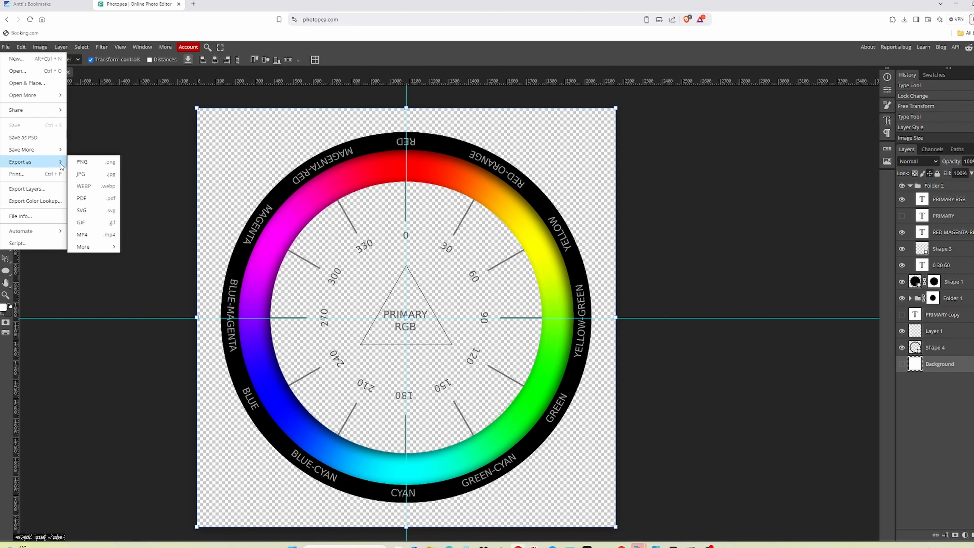
pyautogui.click(82, 162)
pyautogui.click(296, 214)
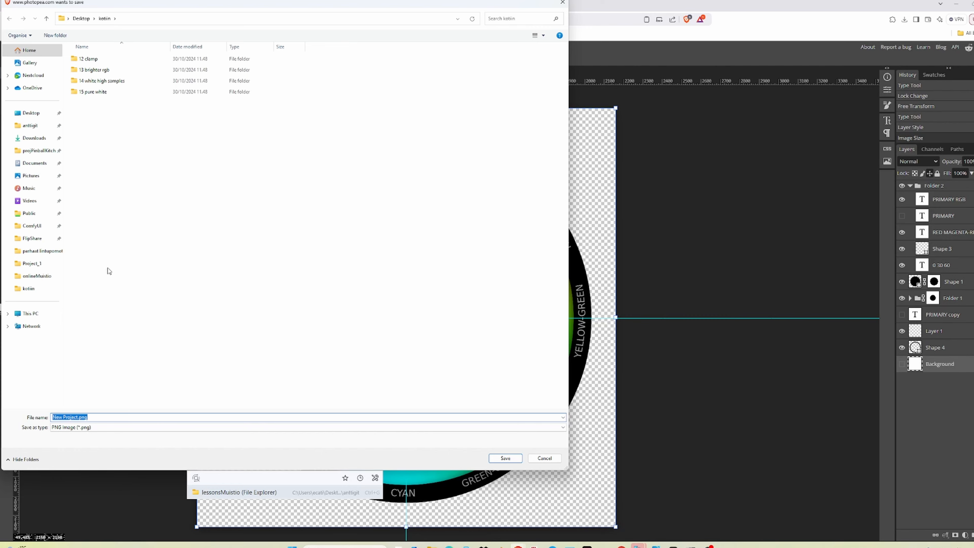
pyautogui.write('hue wheel')
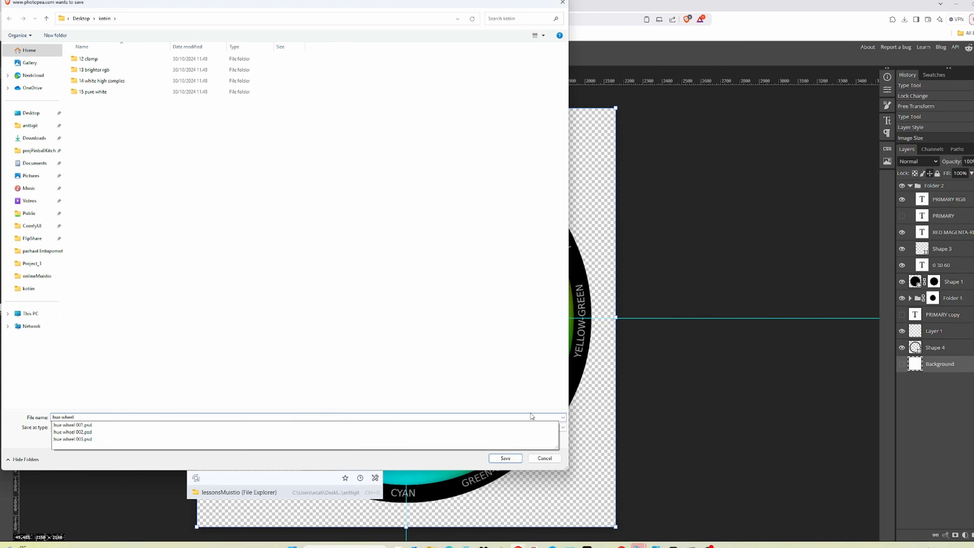
pyautogui.press('Return')
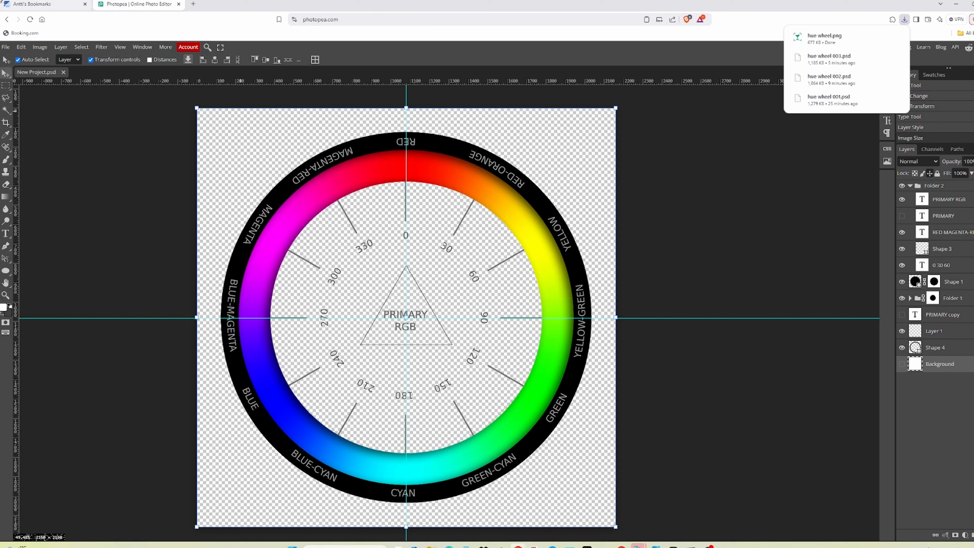
# Save the project as the PSD file hue wheel 004, basing the name on the existing hue wheel 003 file
pyautogui.click(5, 47)
pyautogui.click(33, 140)
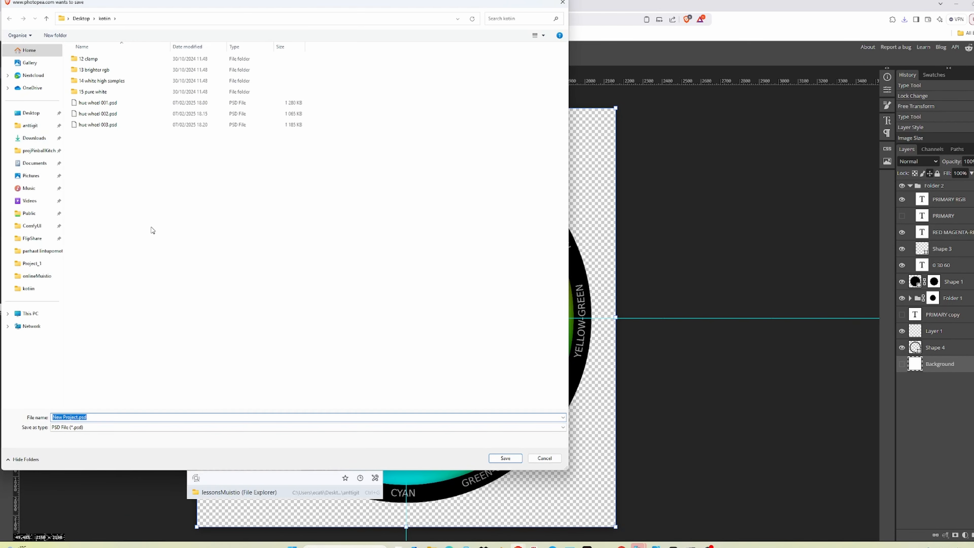
pyautogui.click(97, 124)
pyautogui.press('BackSpace')
pyautogui.write('4')
pyautogui.click(505, 460)
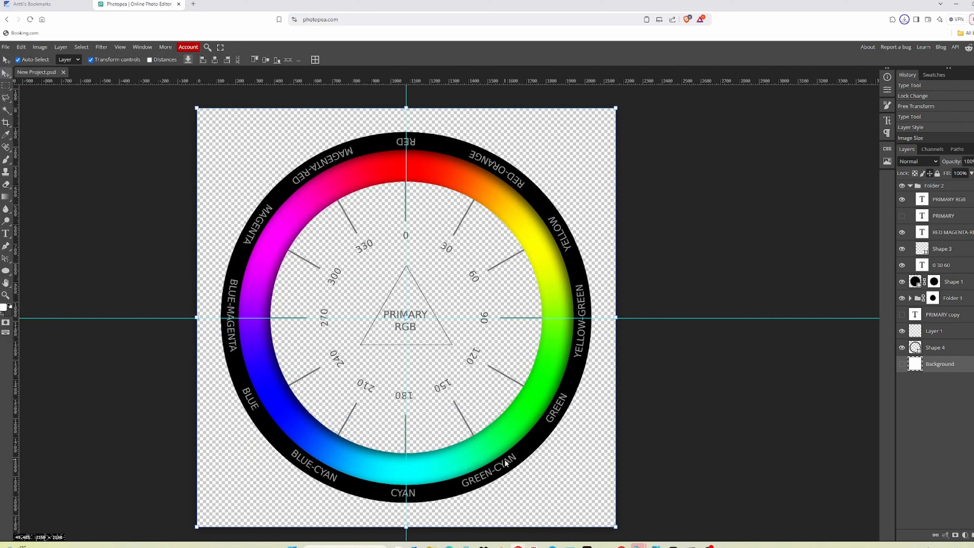